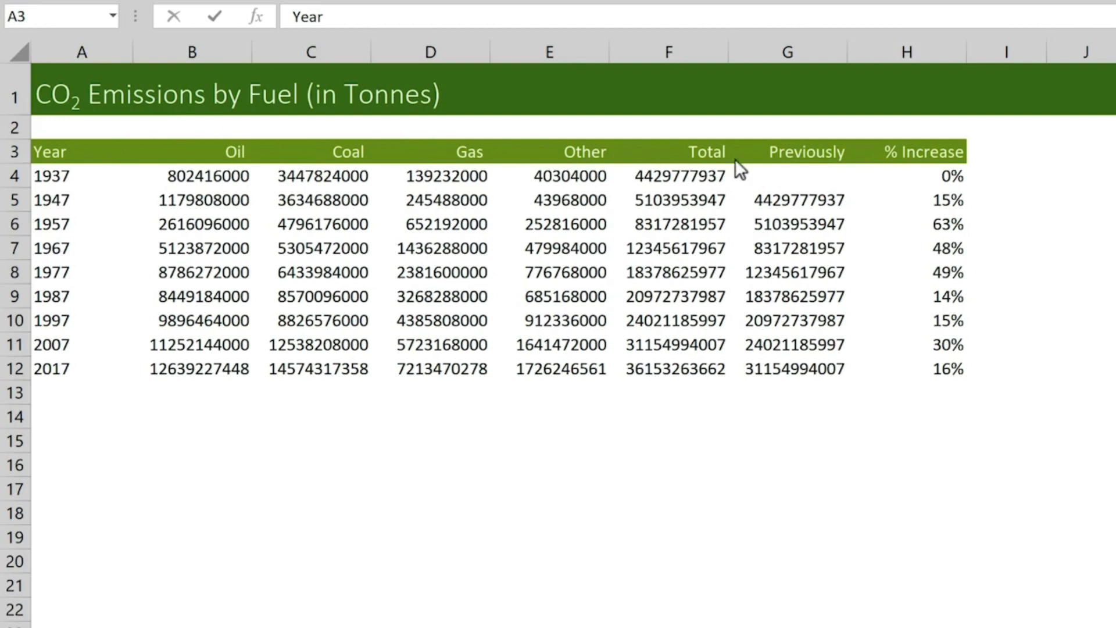
Step: Select the emissions data in A3:E12, from the Year column through the Other column
left_click_drag(64, 153, 546, 366)
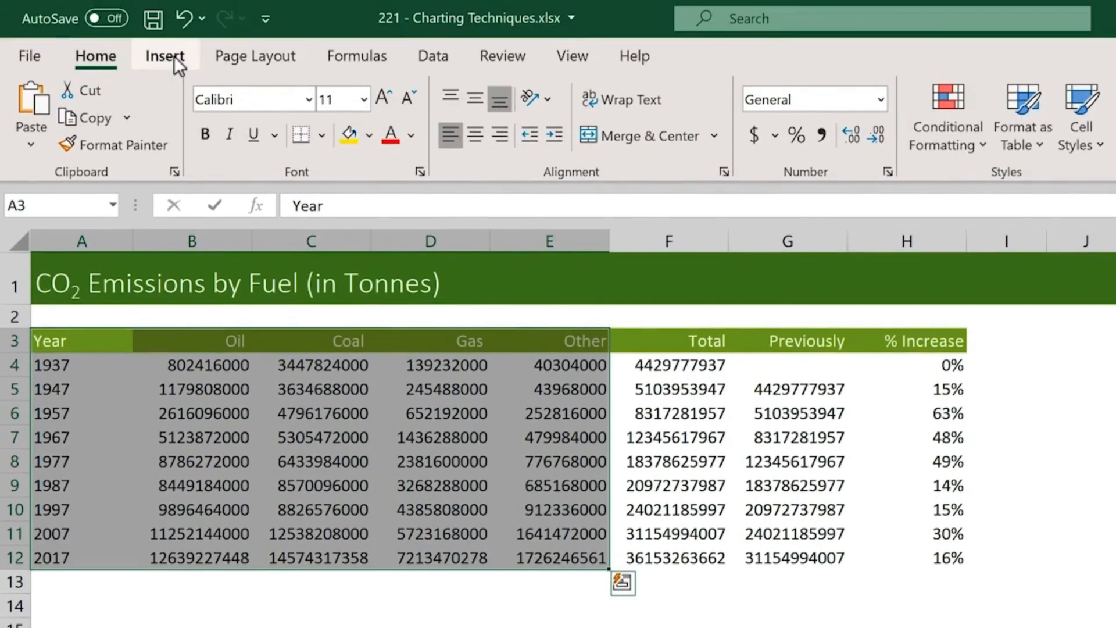
left_click(174, 56)
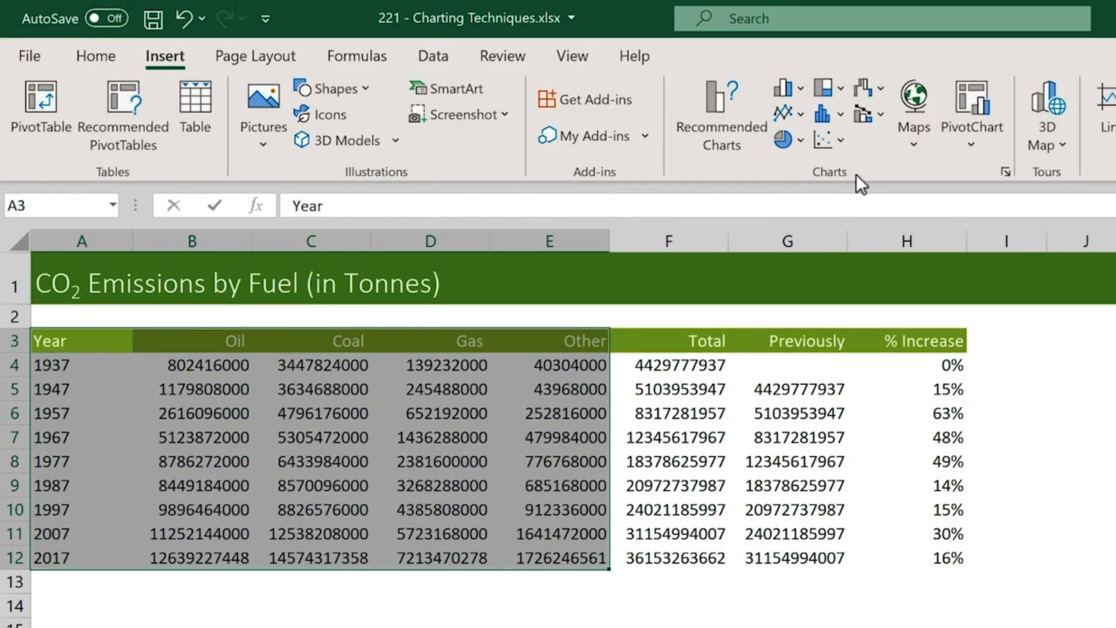
left_click(714, 107)
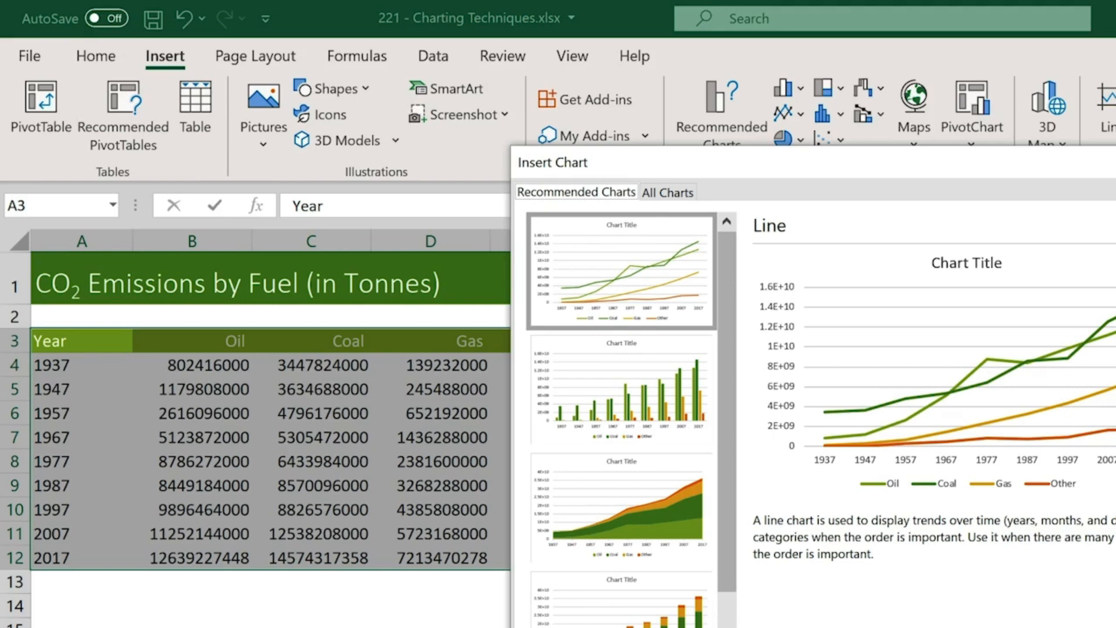
key("Escape")
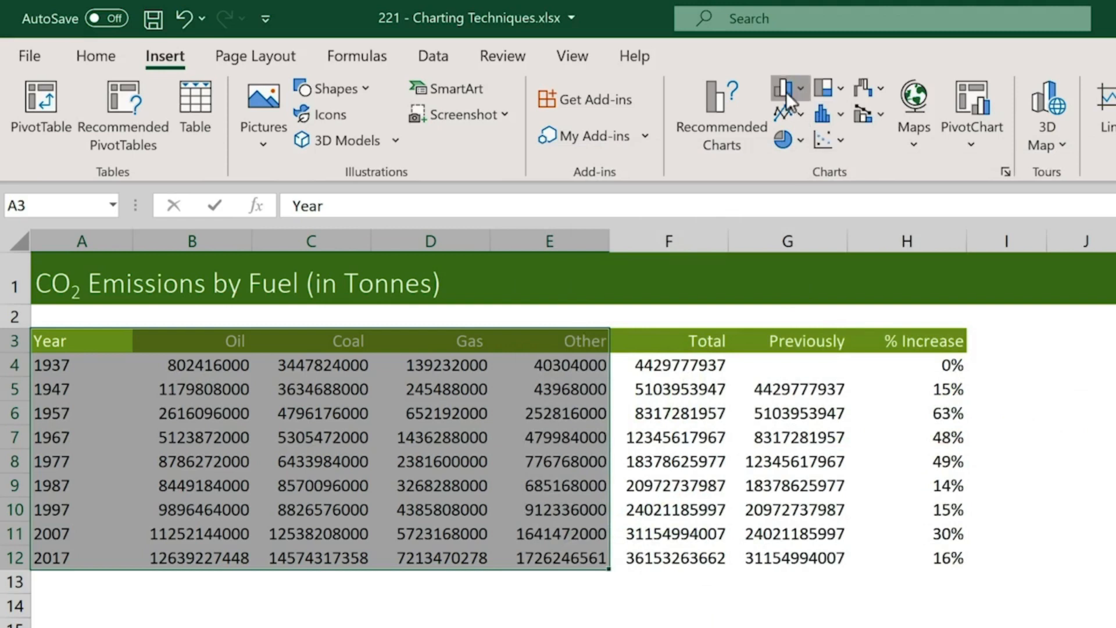
left_click(802, 91)
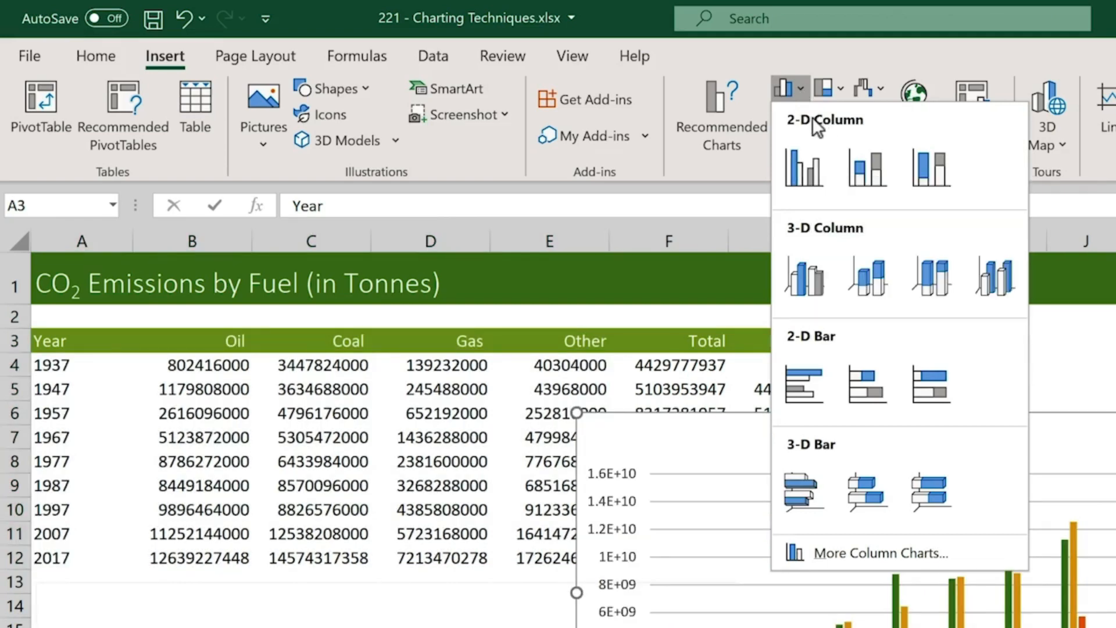
left_click(829, 48)
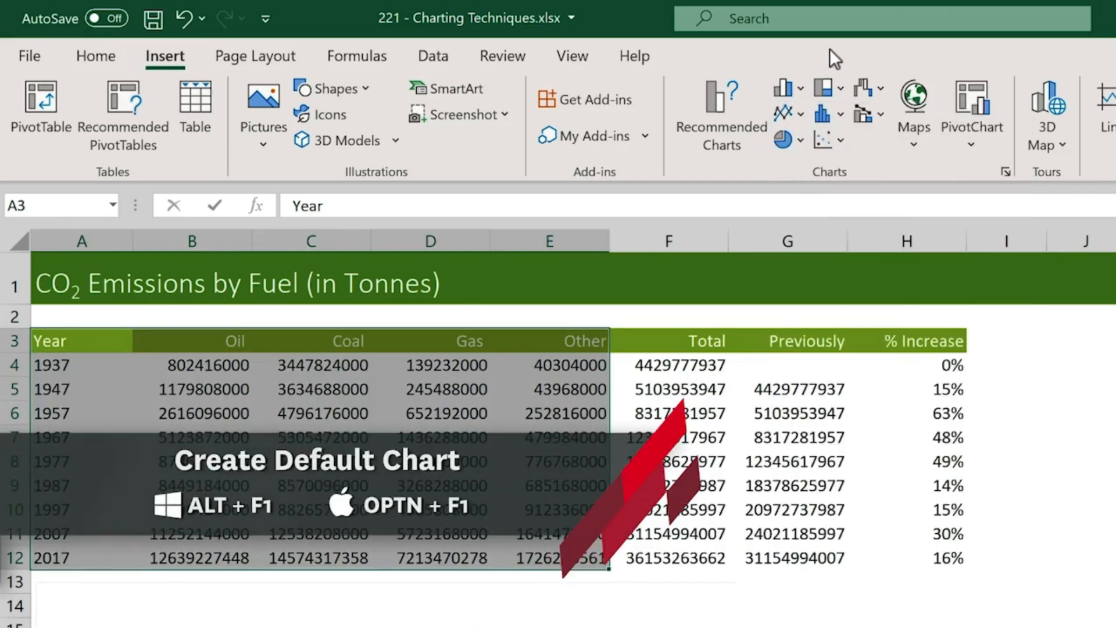
Step: Insert the default chart from the selected emissions data
key("alt+F1")
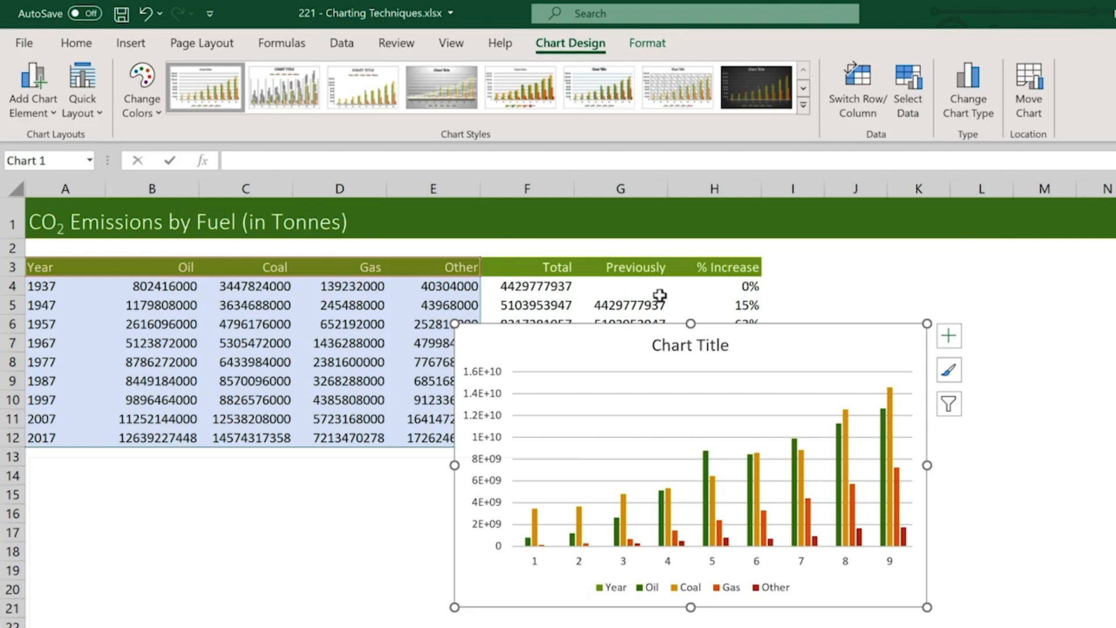
Step: Try moving the chart title to the upper-left corner of the chart area, and undo the move
left_click(727, 349)
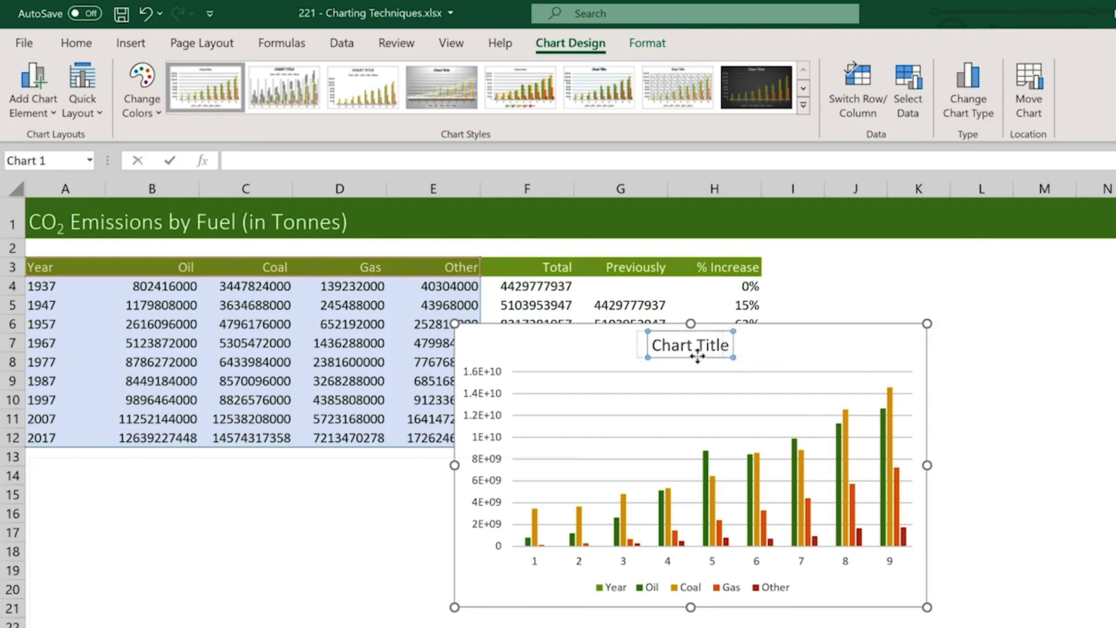
left_click_drag(551, 355, 549, 355)
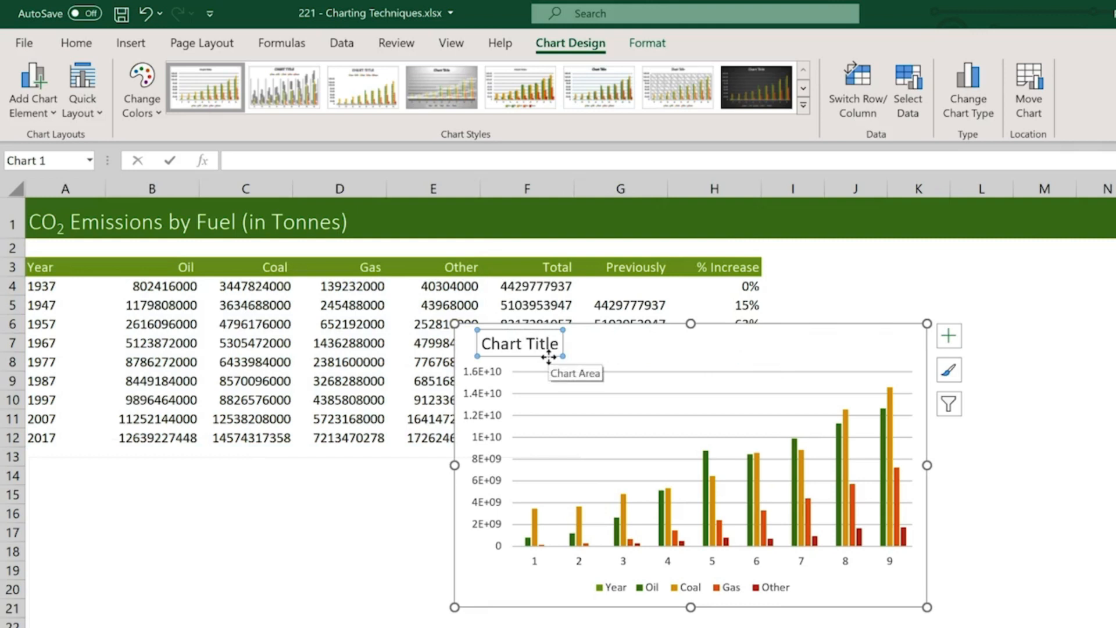
key("ctrl+z")
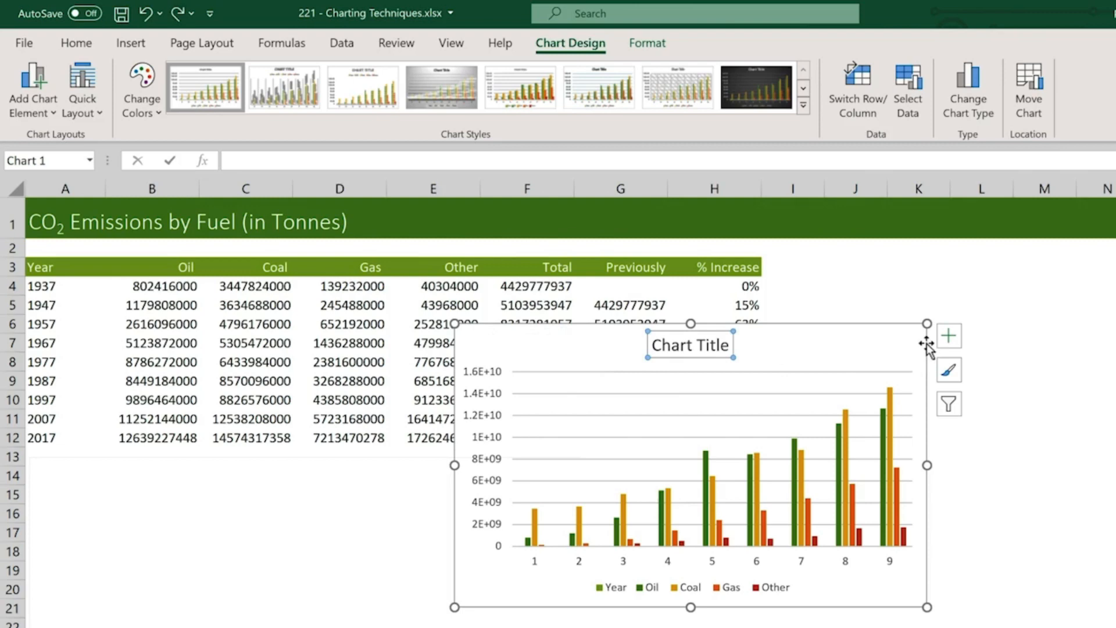
Step: Move the chart directly below the data table and resize it slightly wider and shorter
left_click_drag(927, 343, 510, 487)
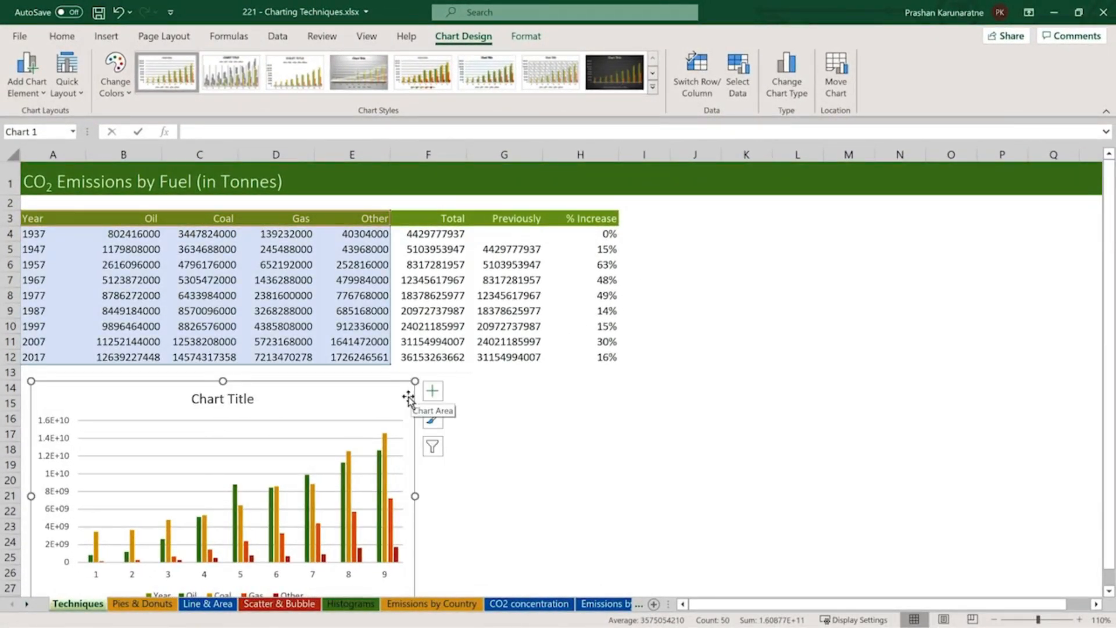
scroll(405, 459, "down", 1)
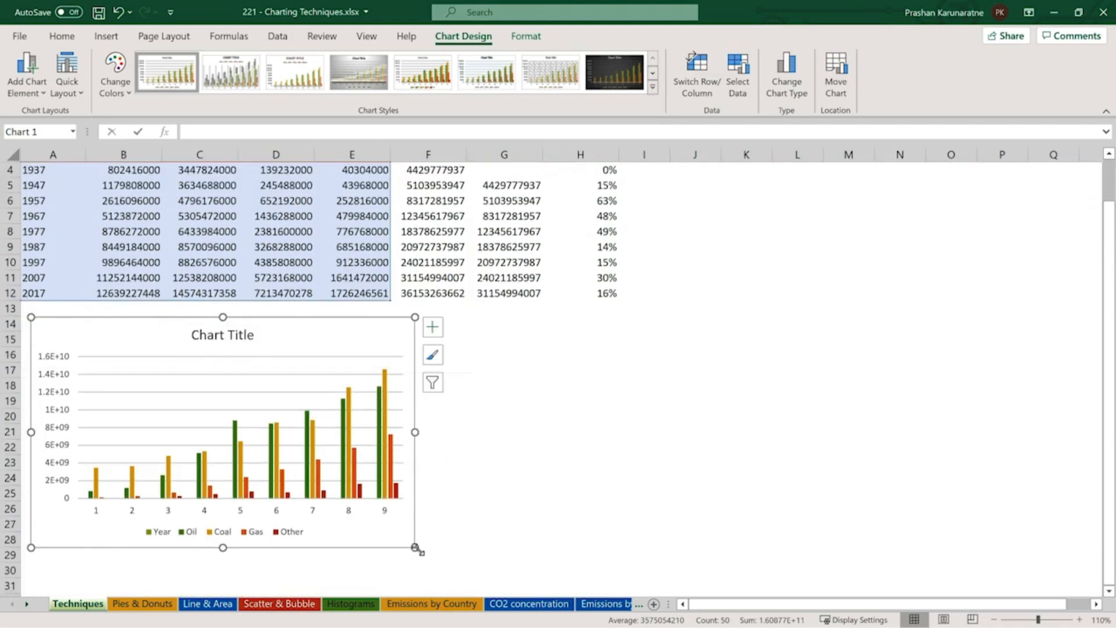
left_click_drag(417, 547, 440, 532)
scroll(517, 482, "up", 1)
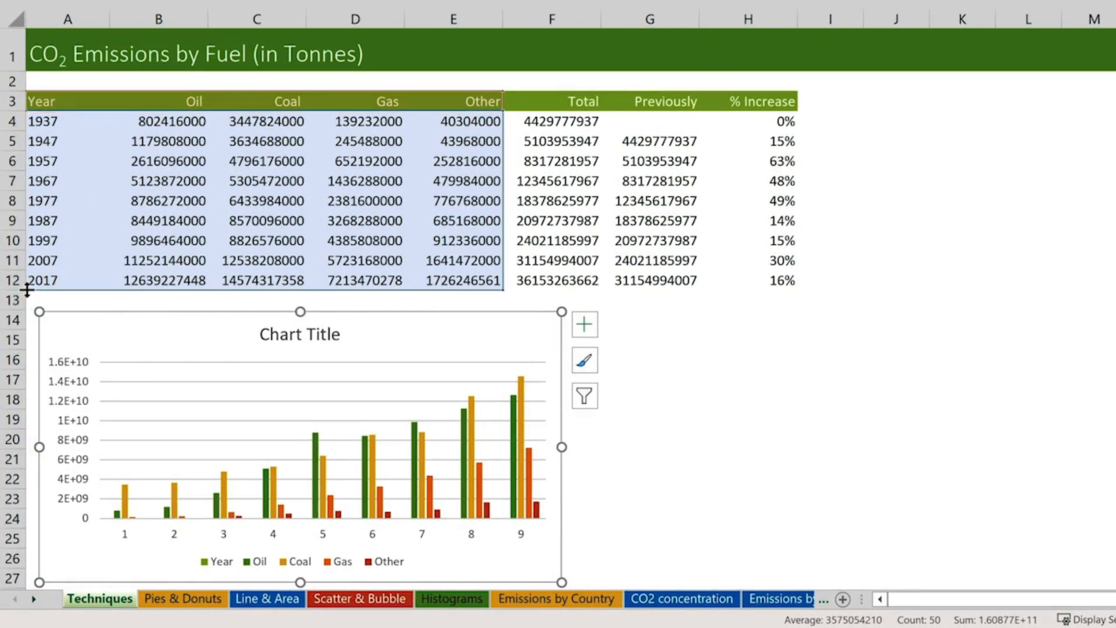
Step: Exclude the Year column from the chart's data series and use A4:A12 as the horizontal axis labels
left_click_drag(26, 289, 108, 285)
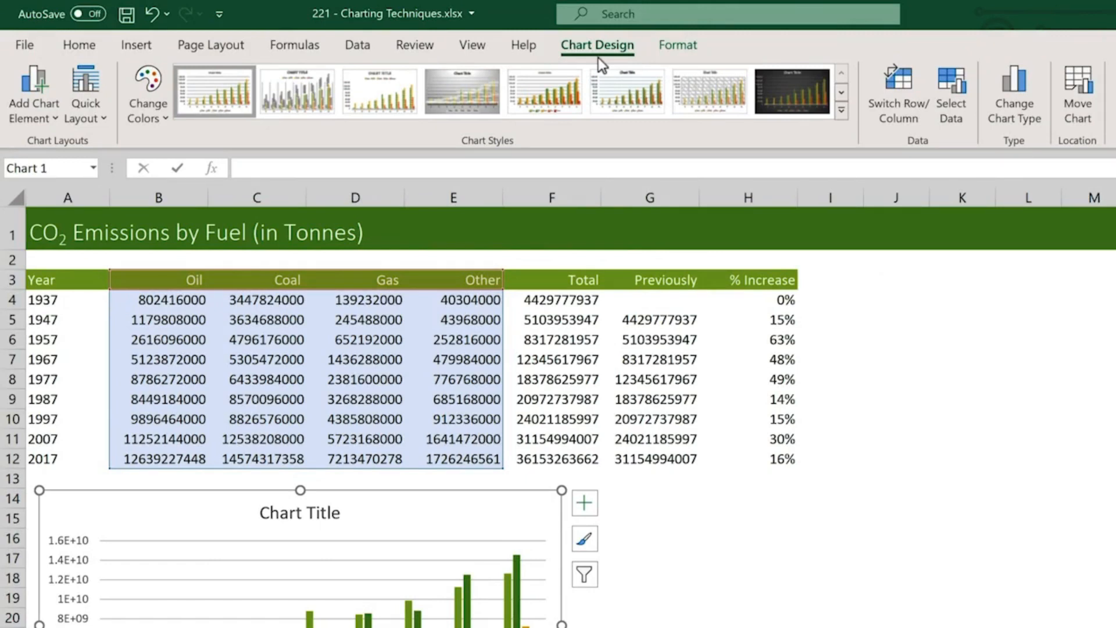
left_click(942, 103)
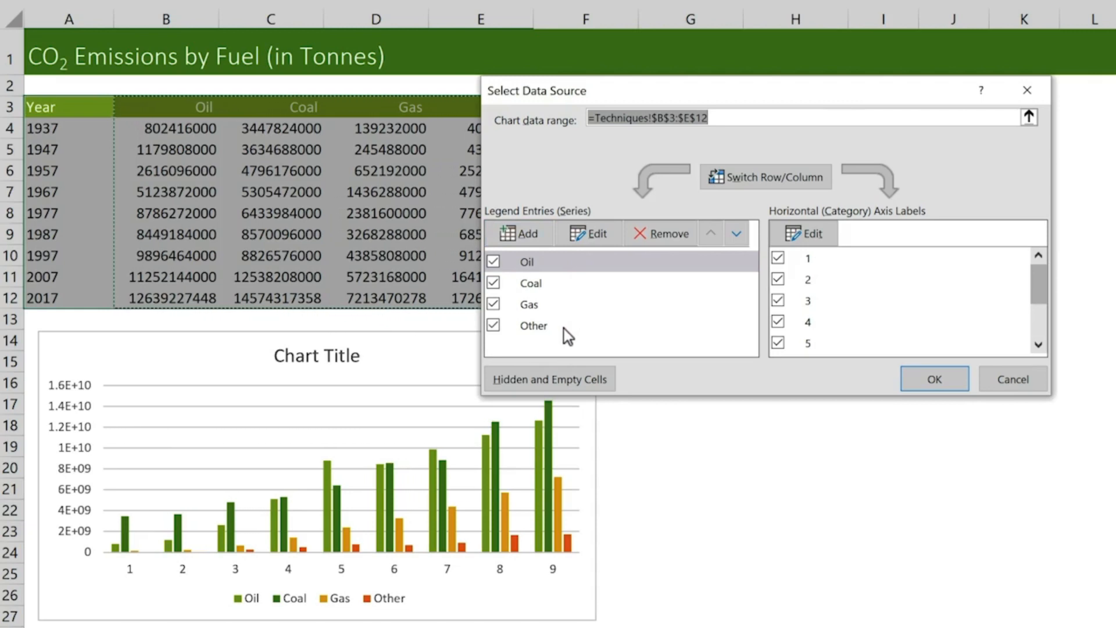
left_click(831, 235)
left_click(807, 245)
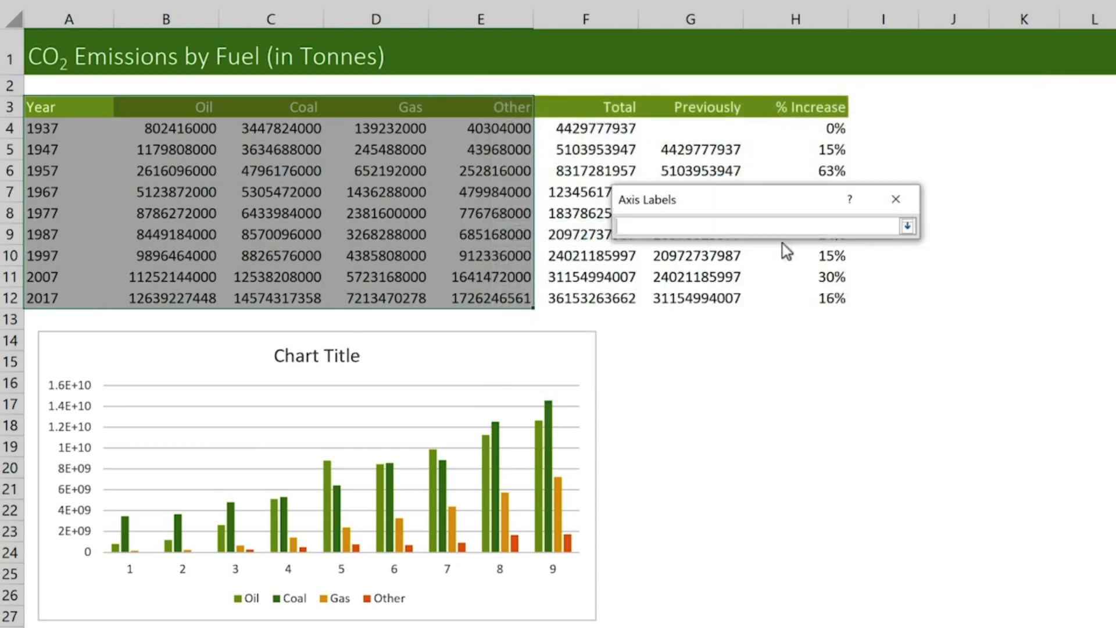
left_click_drag(60, 131, 66, 302)
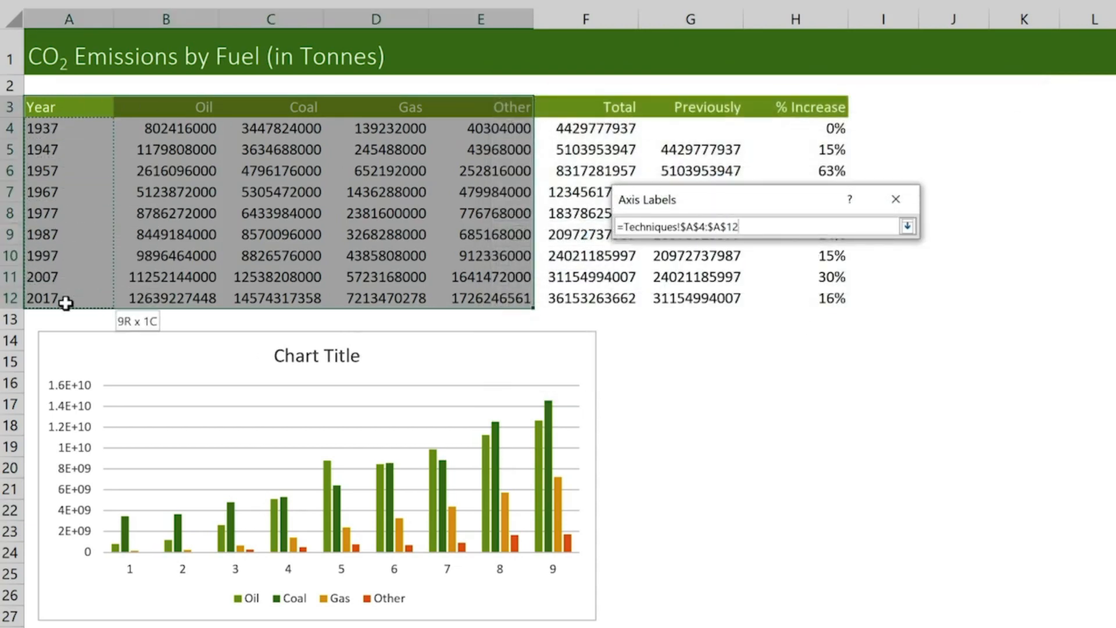
left_click(907, 227)
left_click(819, 273)
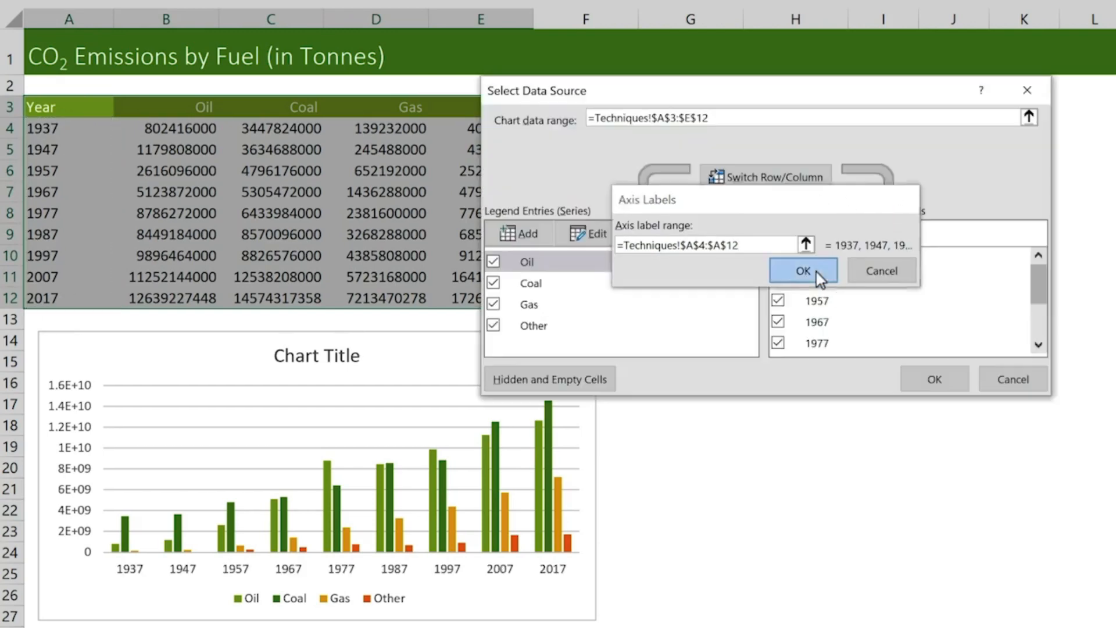
left_click(952, 381)
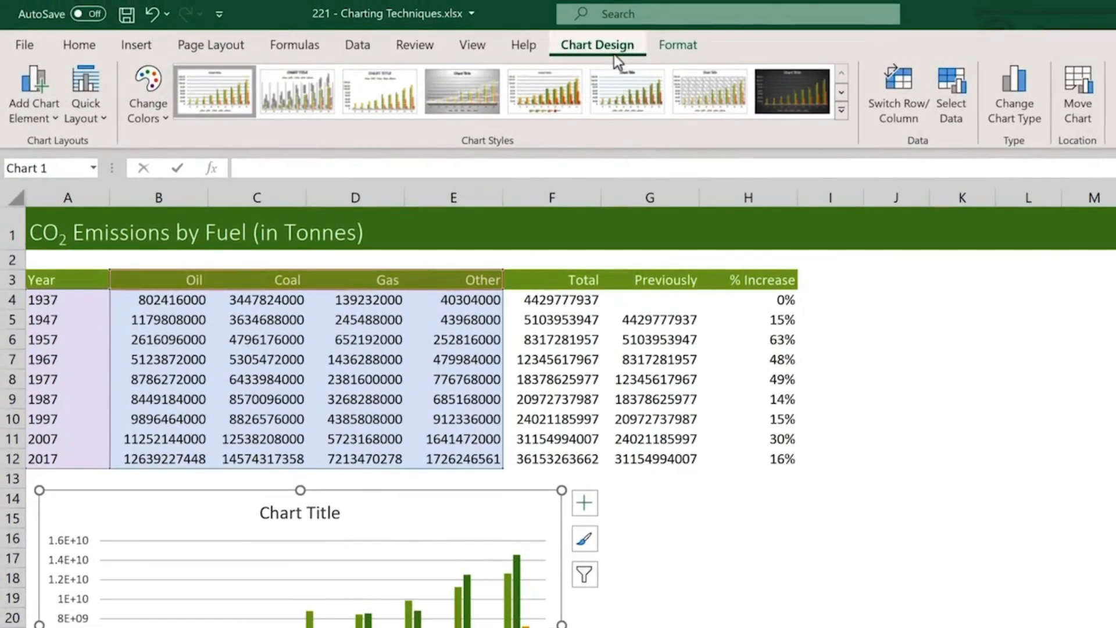
Step: Change the chart type to Stacked Column, with the years along the horizontal axis
left_click(1038, 117)
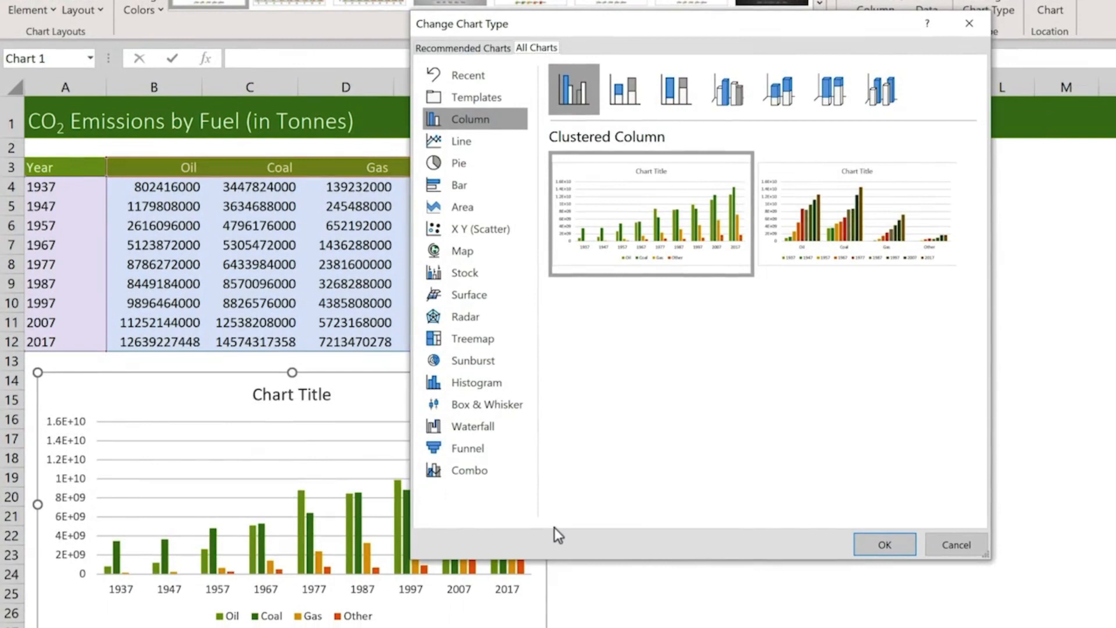
left_click(641, 85)
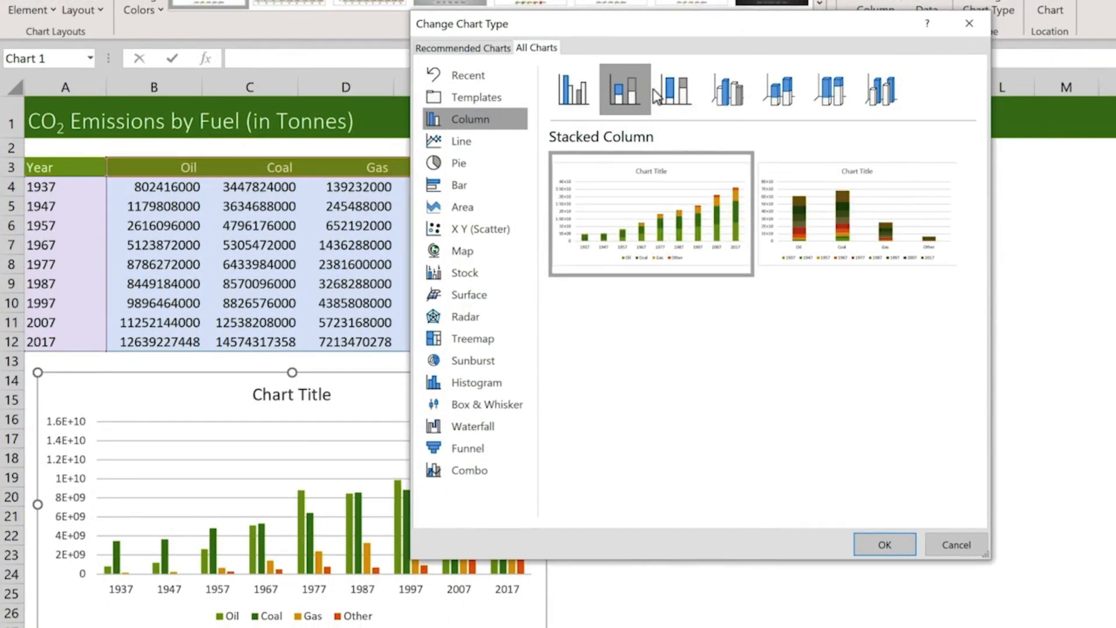
left_click(699, 97)
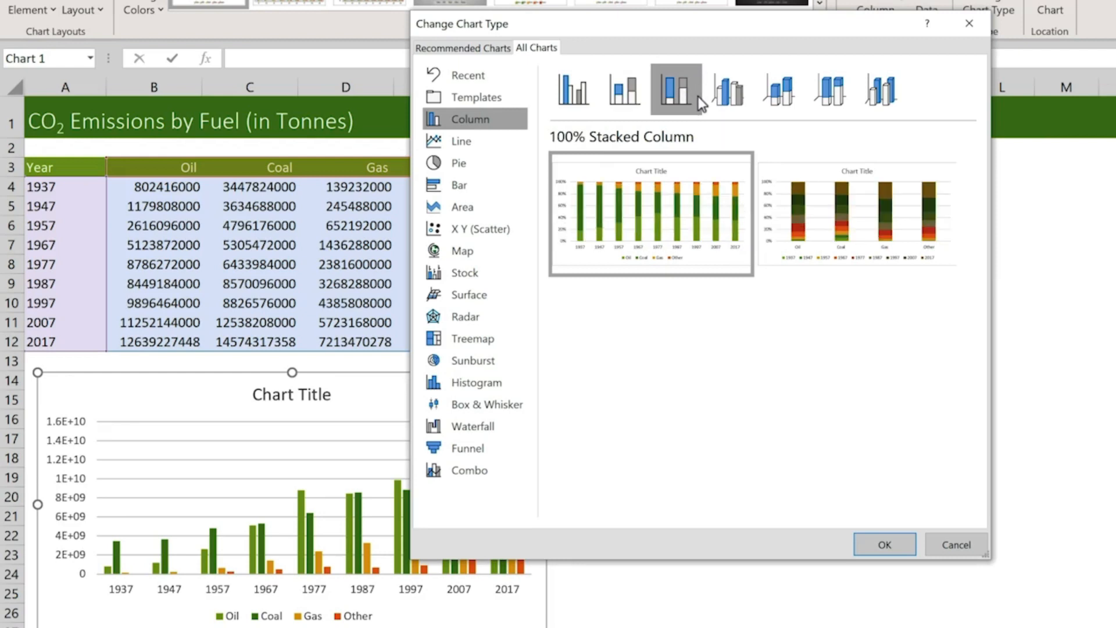
left_click(644, 92)
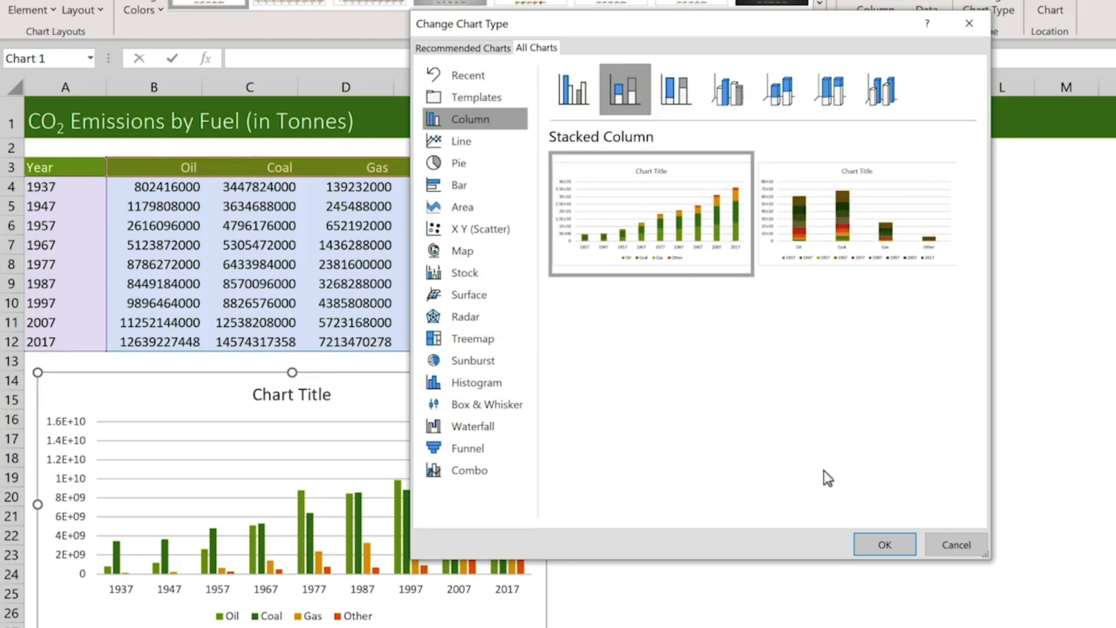
left_click(882, 543)
left_click_drag(524, 611, 846, 494)
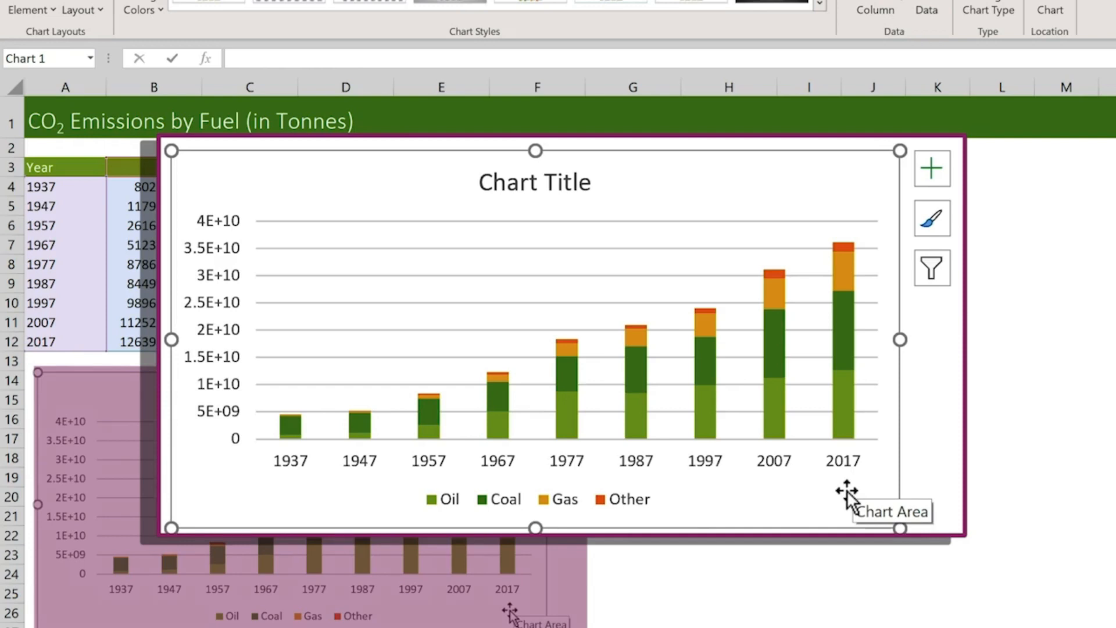
left_click_drag(846, 495, 847, 508)
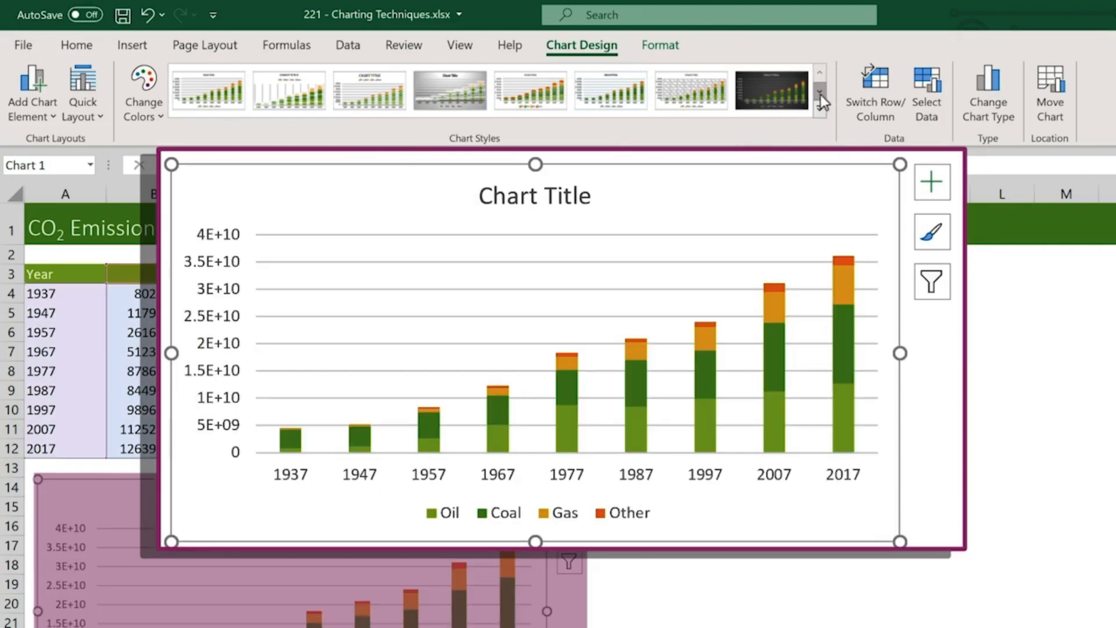
left_click(820, 93)
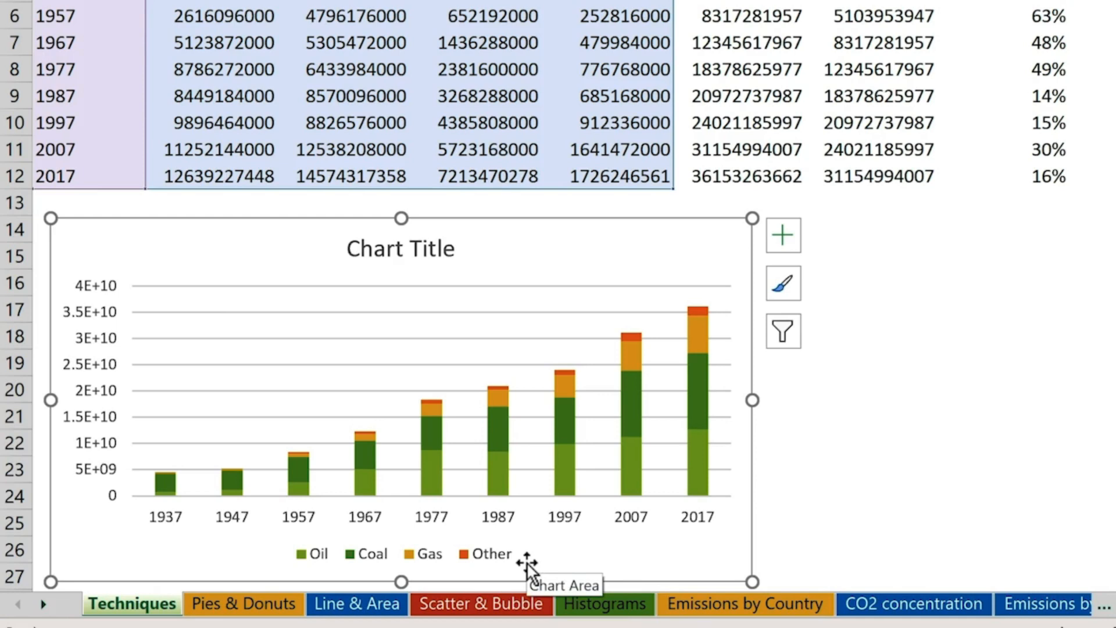
Step: Toggle the chart's legend off and on again, and place it at the top of the chart
left_click(793, 232)
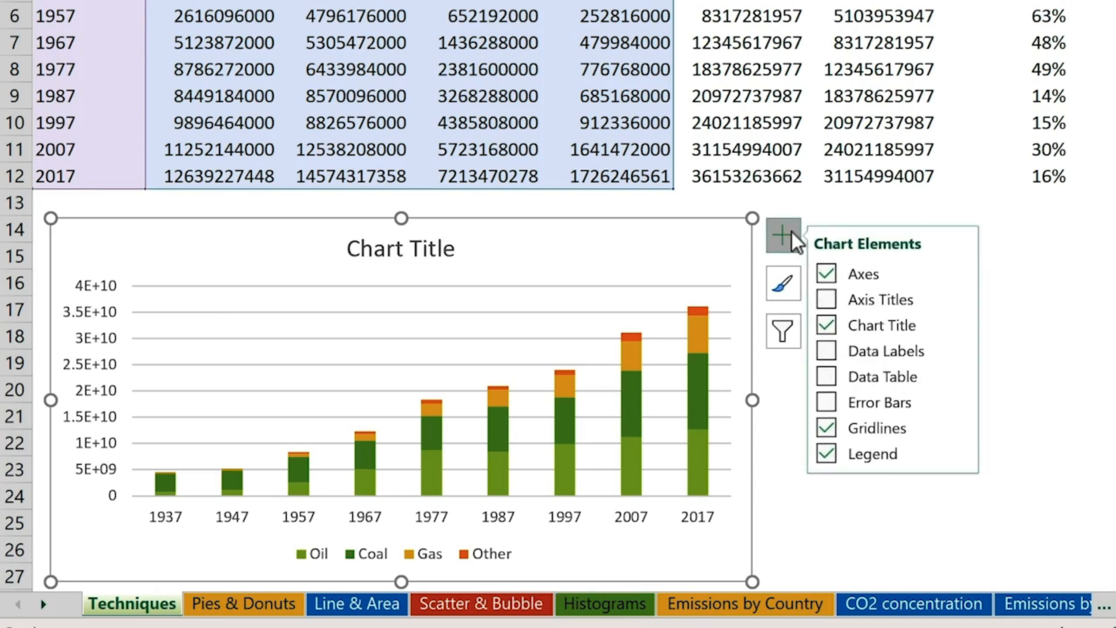
left_click(826, 454)
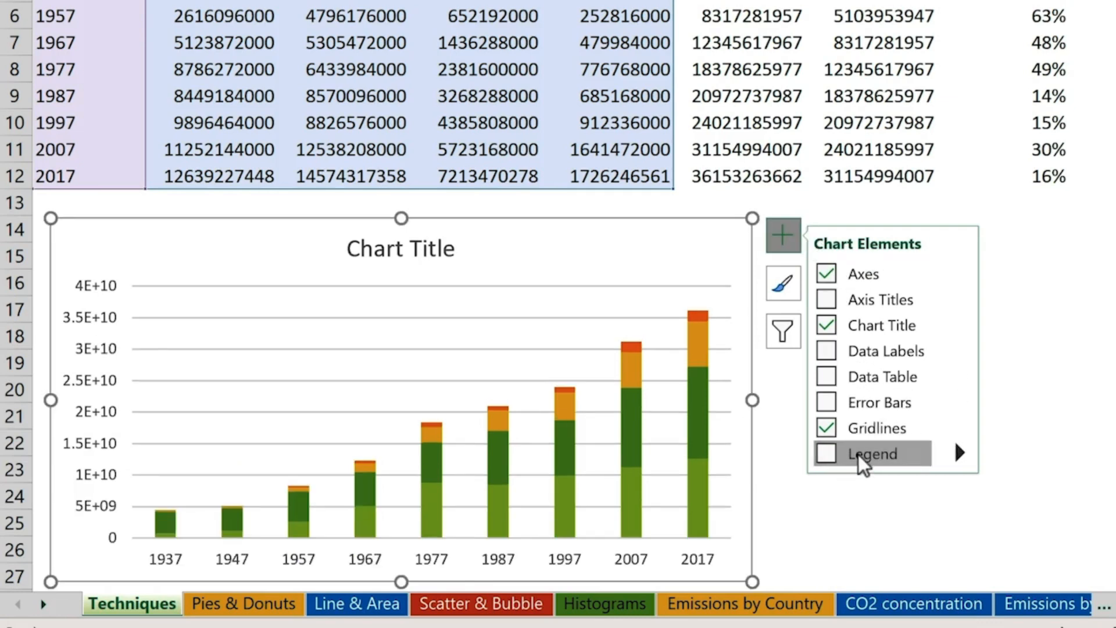
left_click(828, 454)
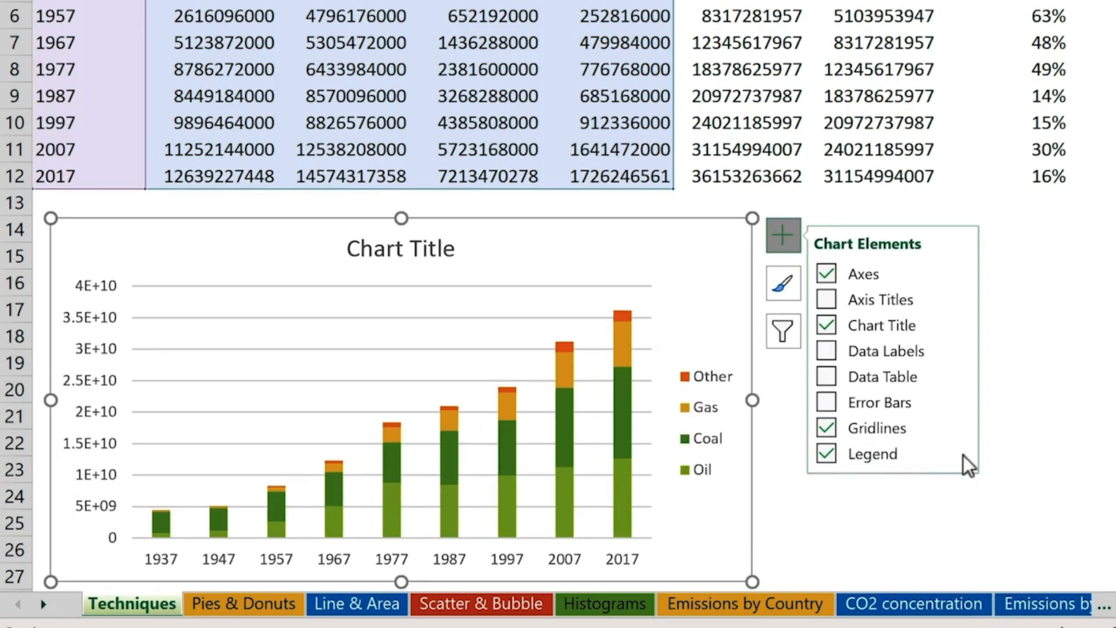
left_click(960, 456)
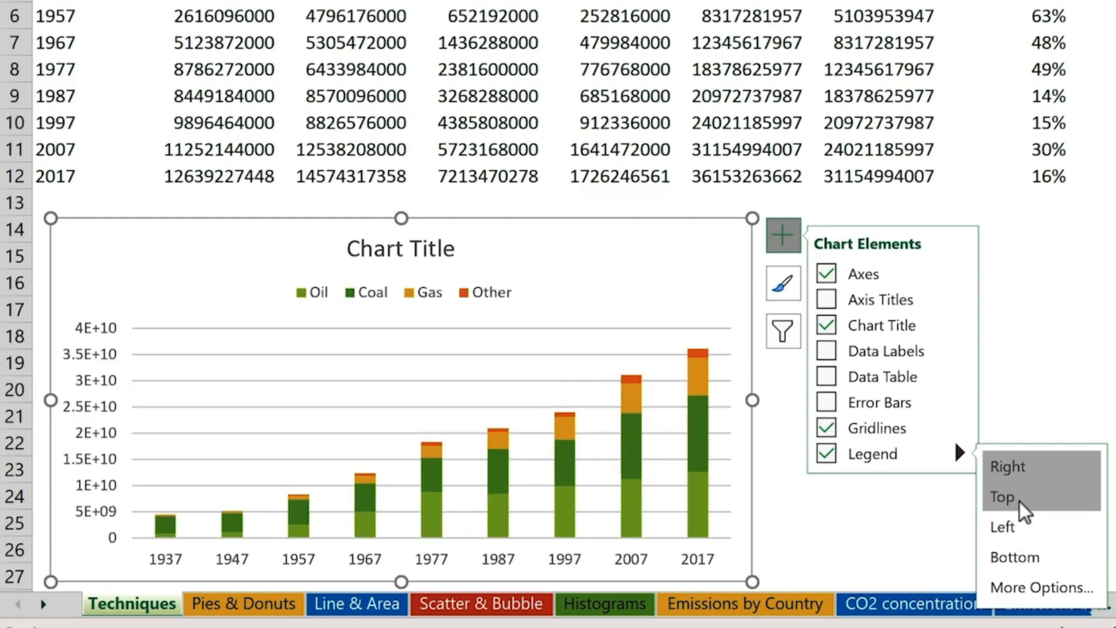
left_click(1023, 510)
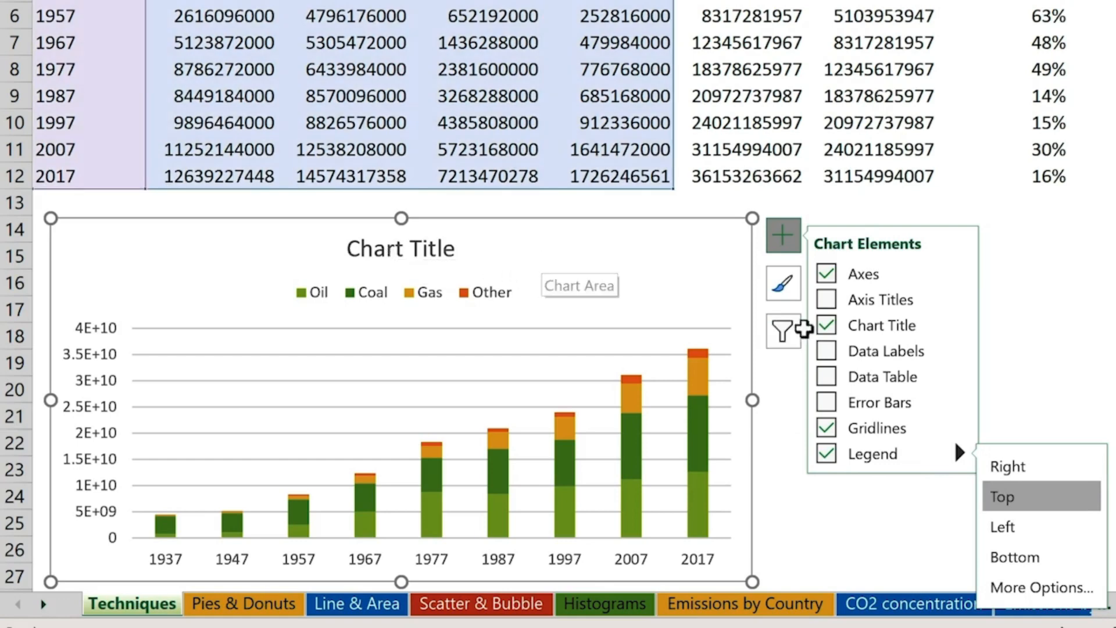
Step: Toggle the chart title off and on again, and change its text to "Emissions by Fuel"
left_click(830, 326)
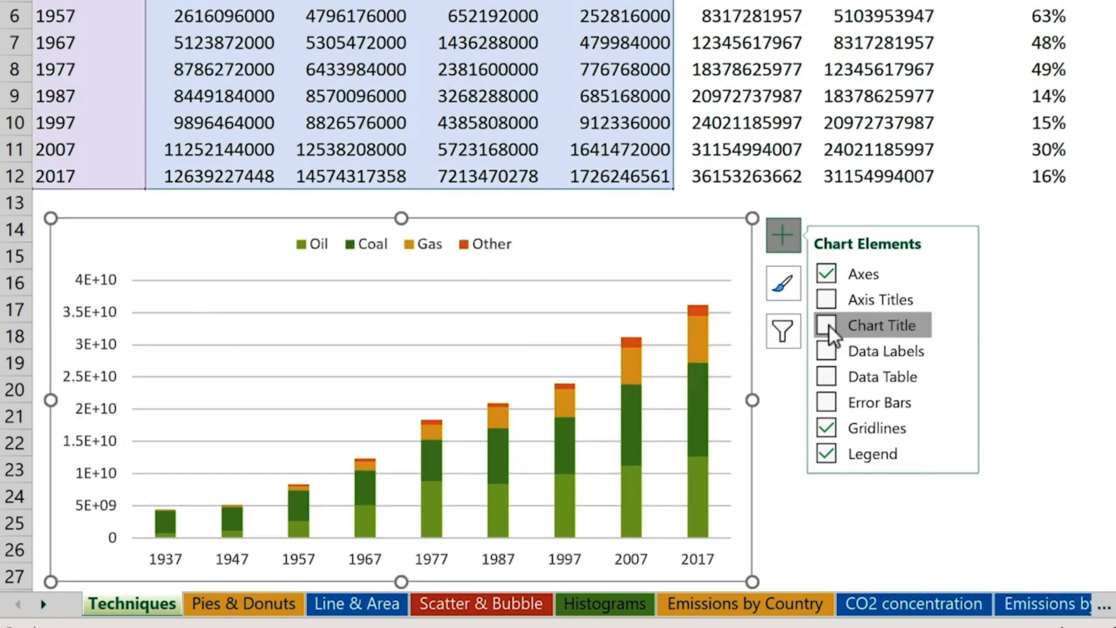
left_click(829, 325)
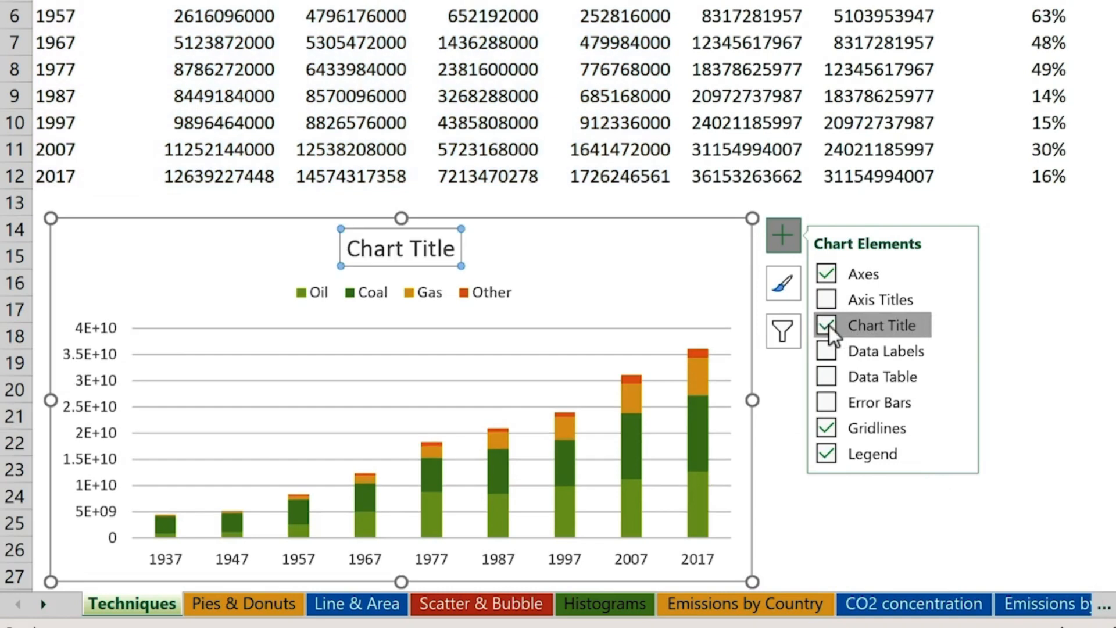
left_click(384, 256)
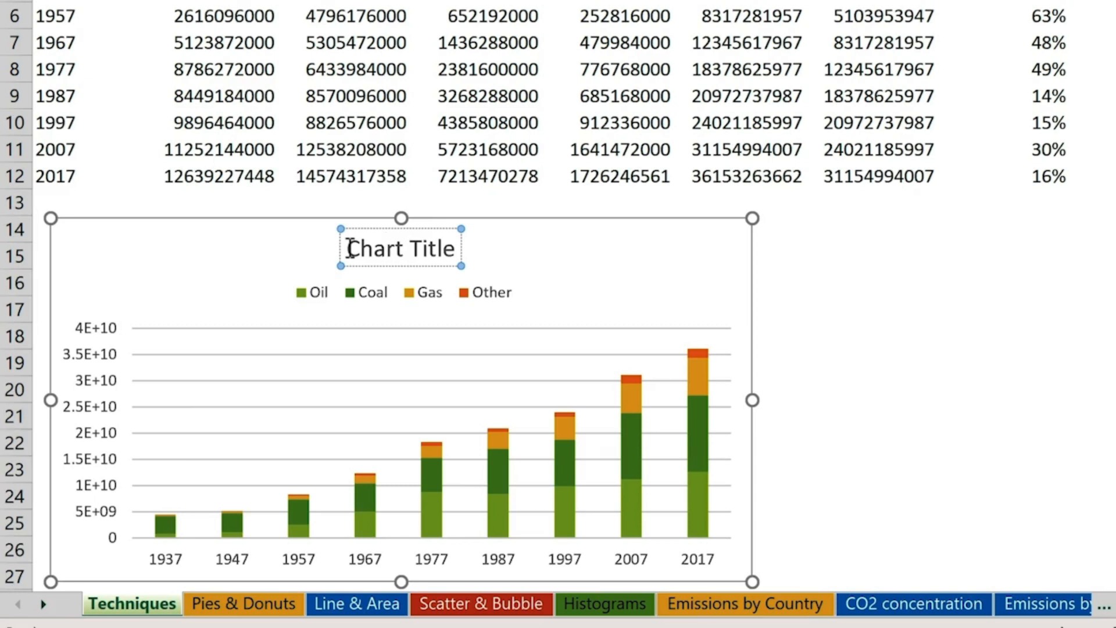
left_click_drag(349, 248, 461, 257)
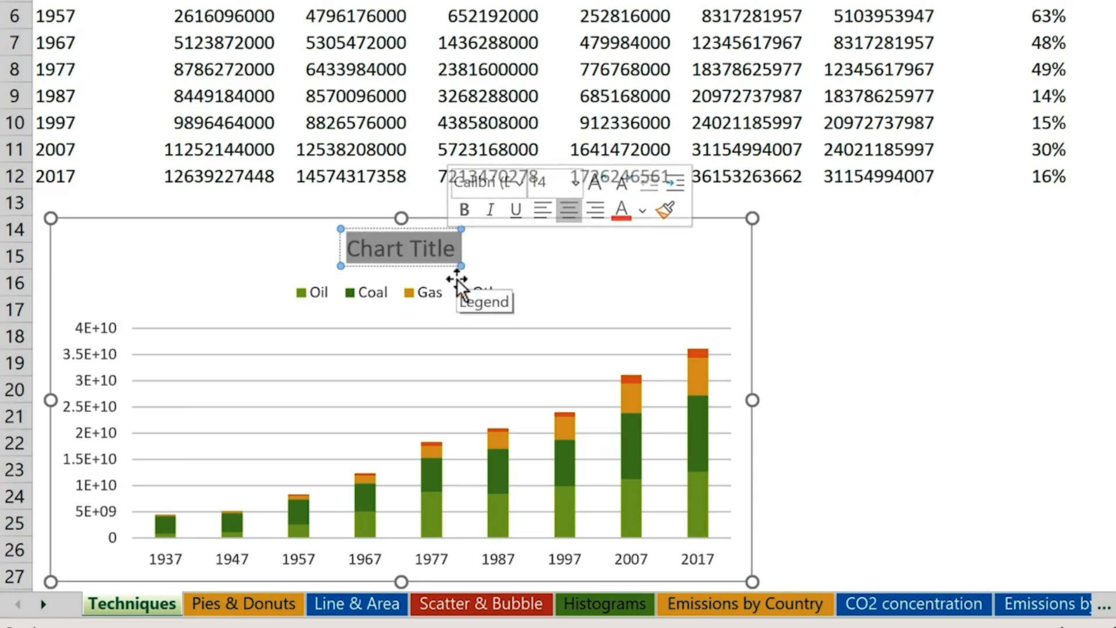
type("E")
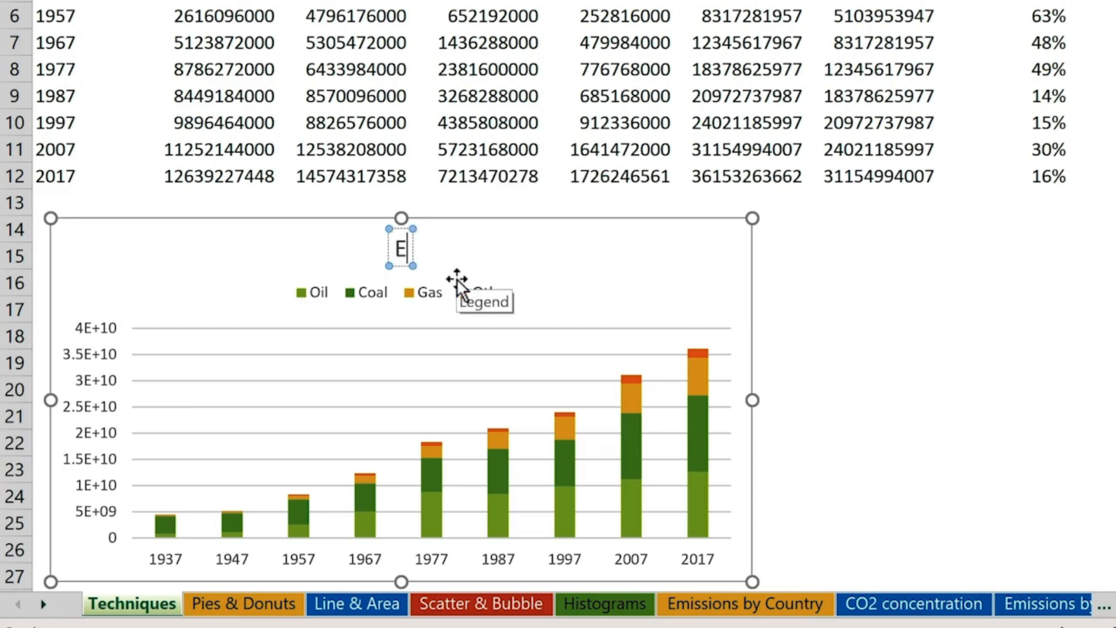
type("mission")
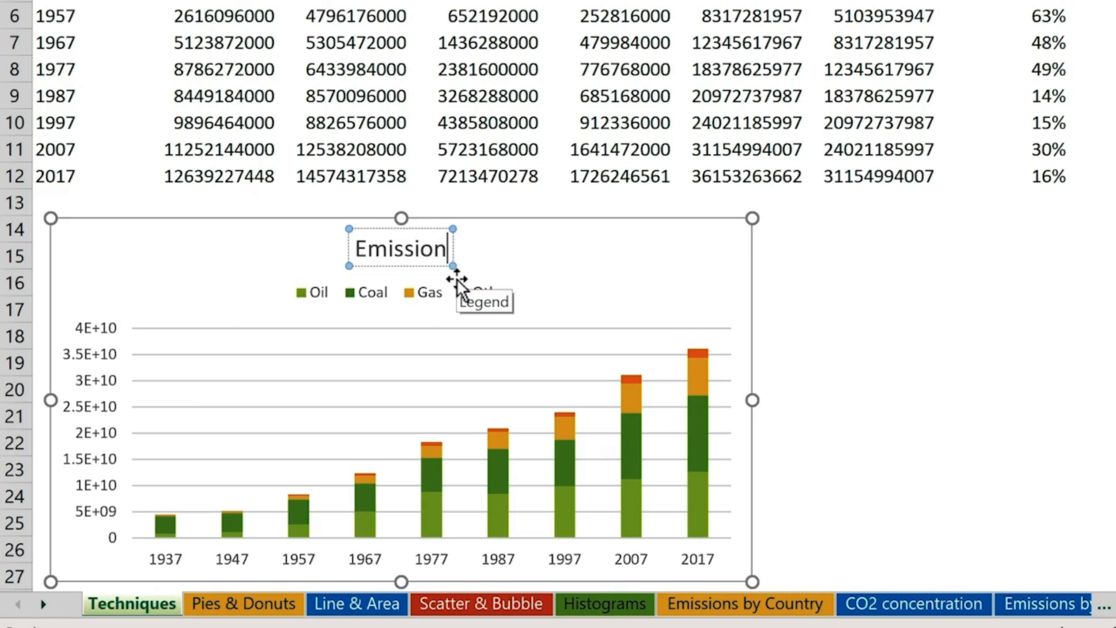
type("s by")
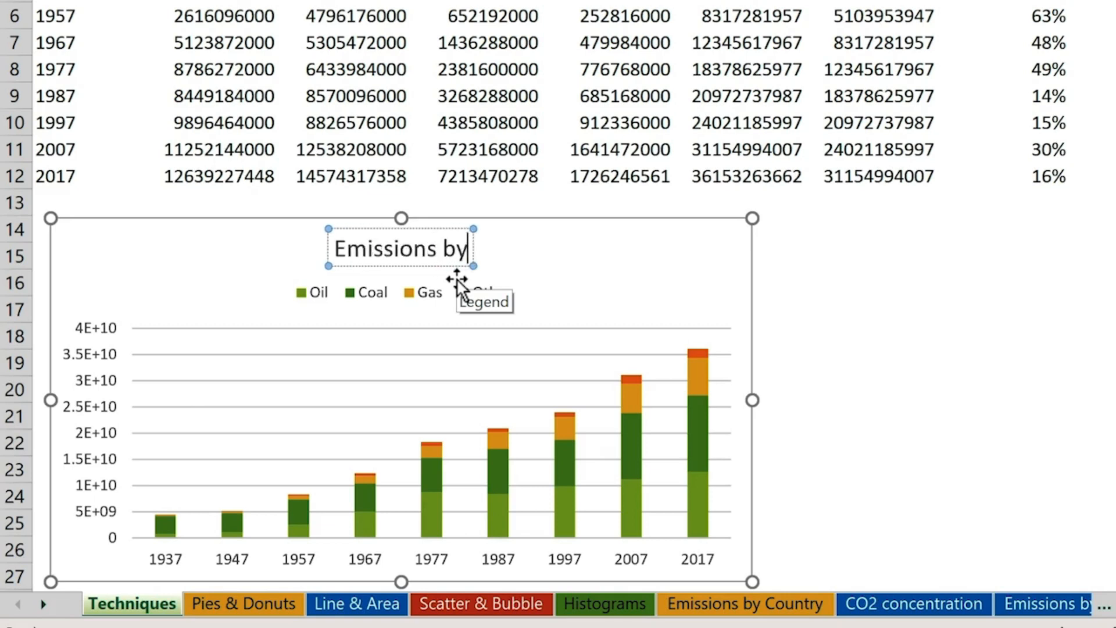
type(" Fuel")
left_click(896, 323)
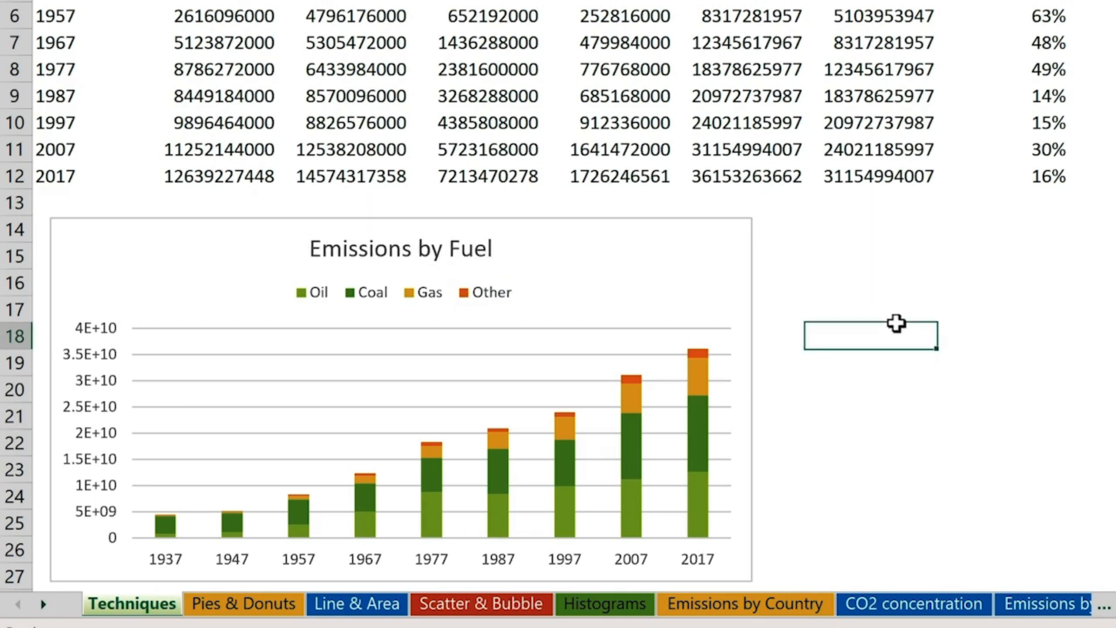
Step: Set the display units of the chart's vertical axis to Billions
left_click(93, 399)
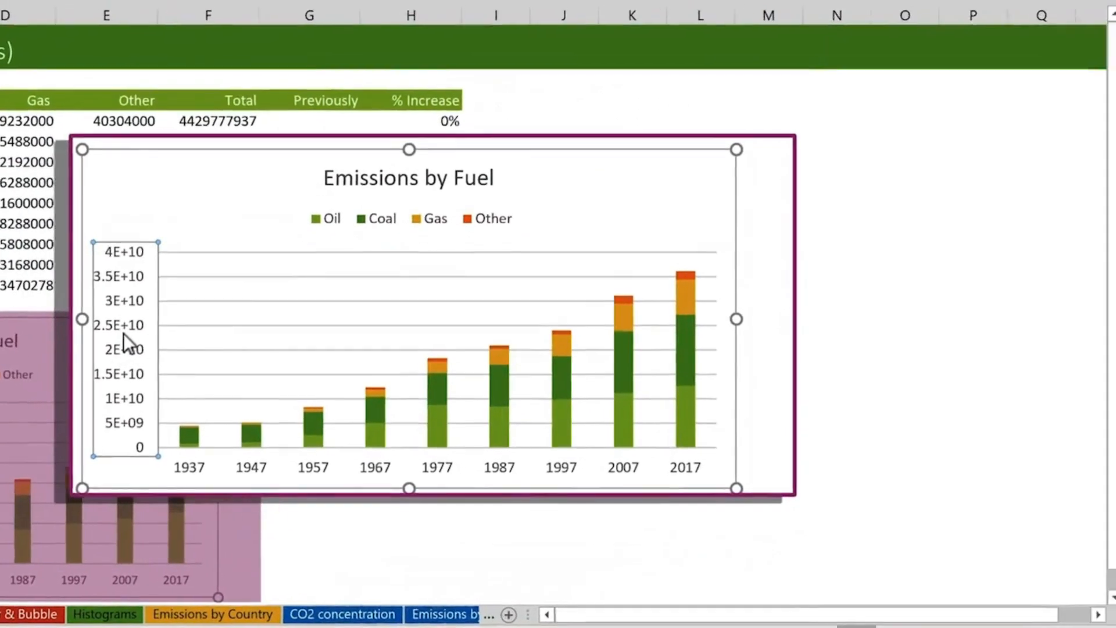
double_click(98, 405)
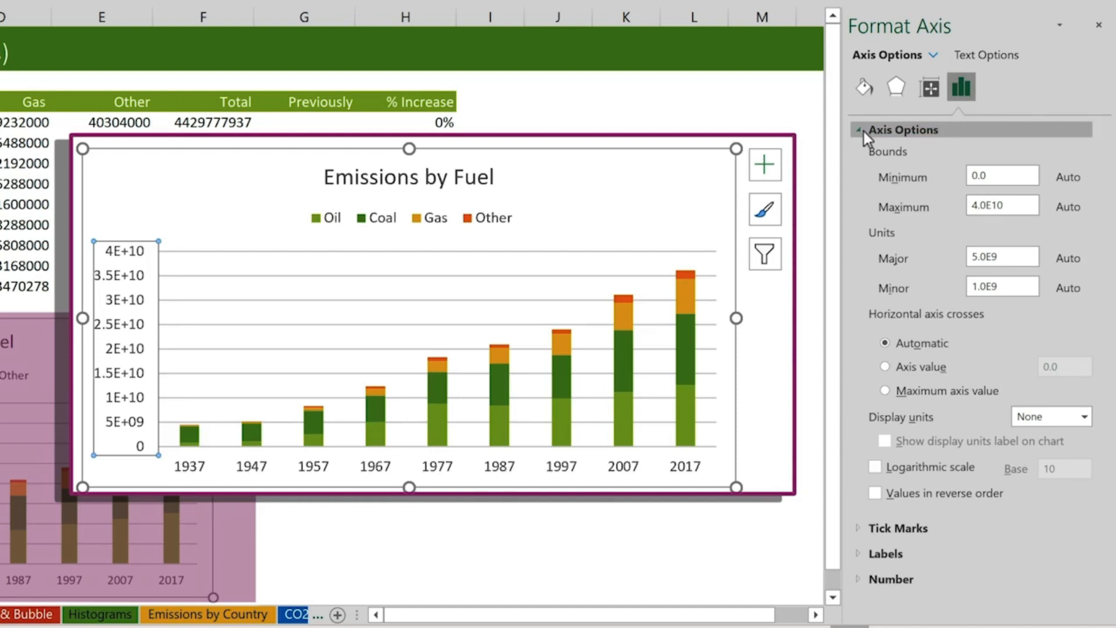
left_click(1085, 417)
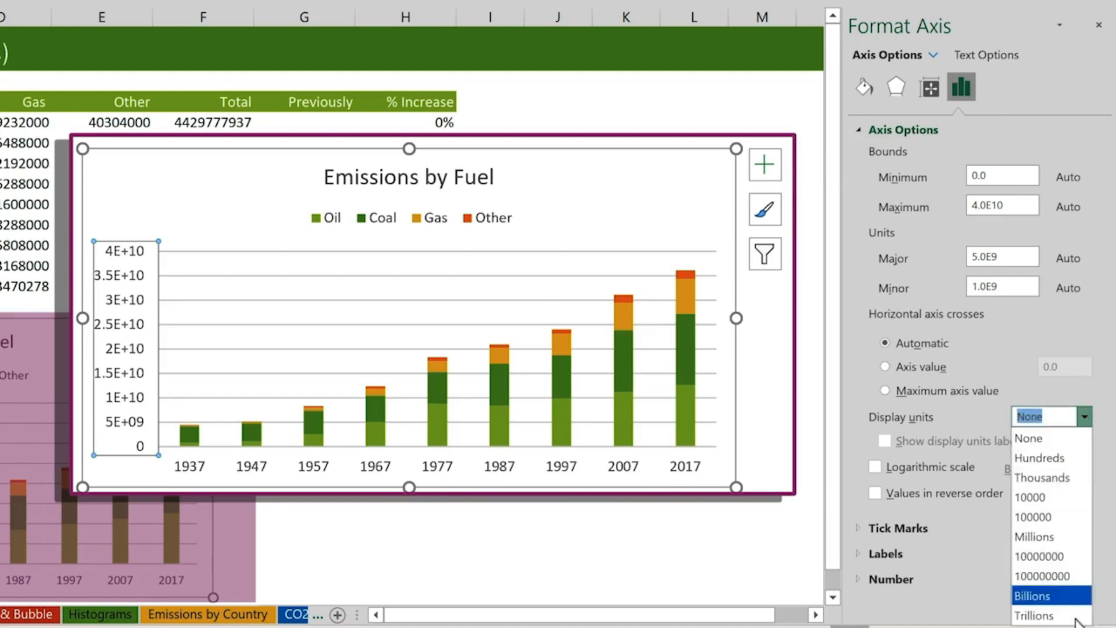
left_click(1075, 594)
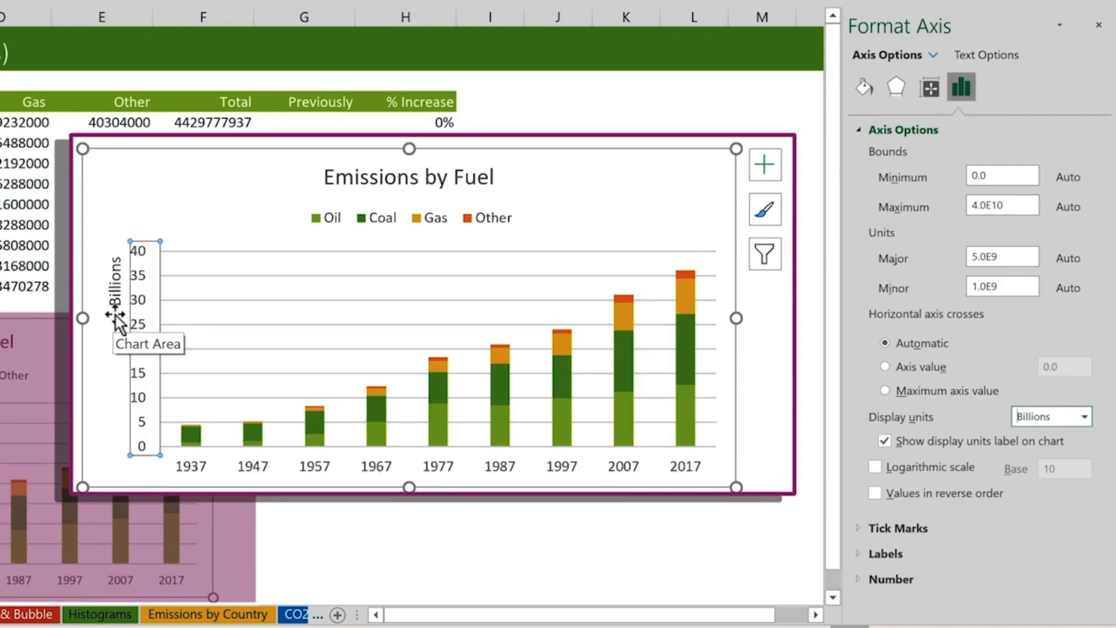
Step: Widen the stacked columns by setting the data series gap width to 50%
left_click(689, 298)
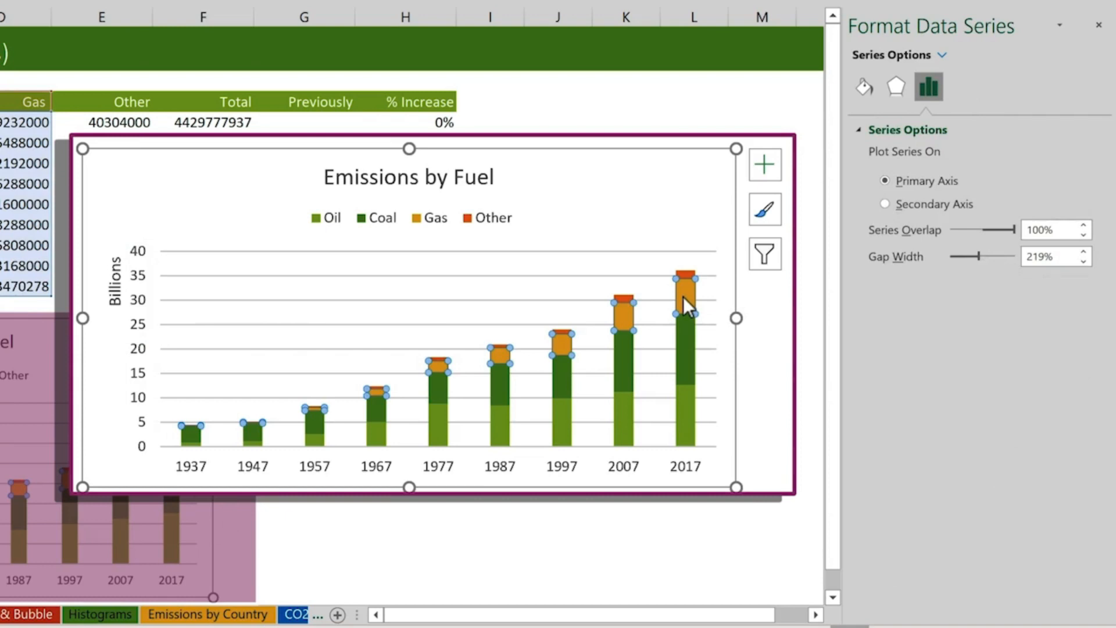
left_click(683, 297)
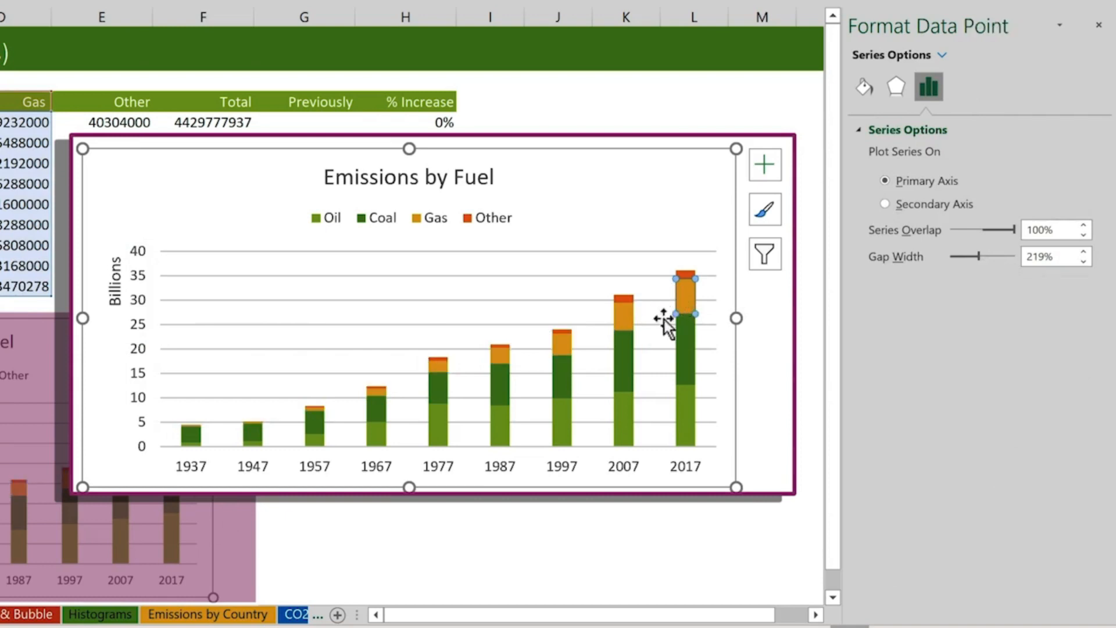
left_click(685, 355)
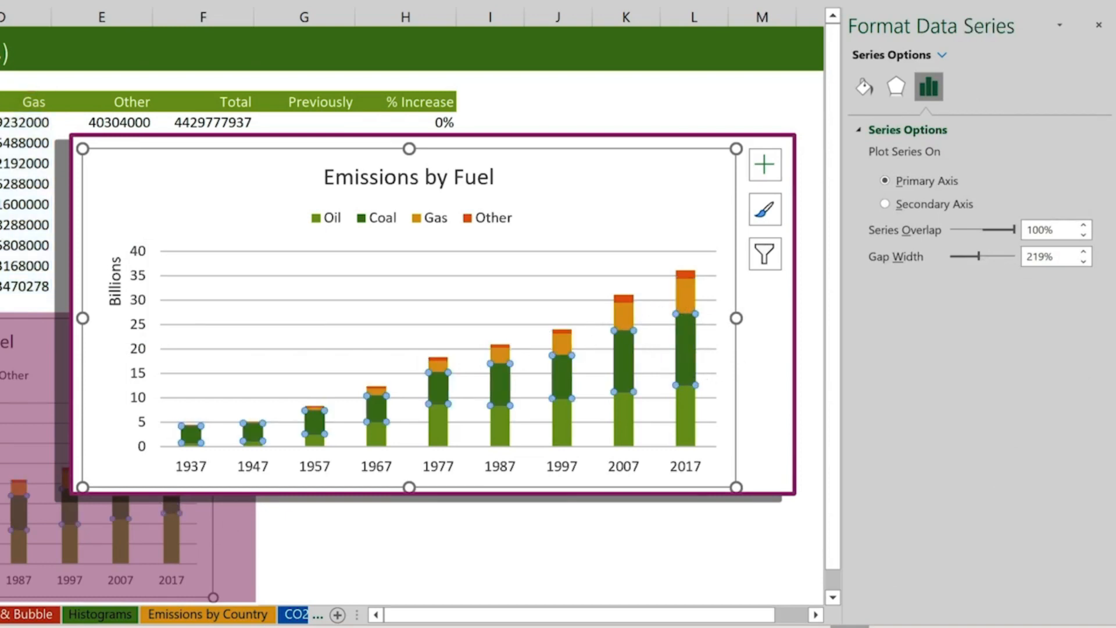
left_click(678, 299)
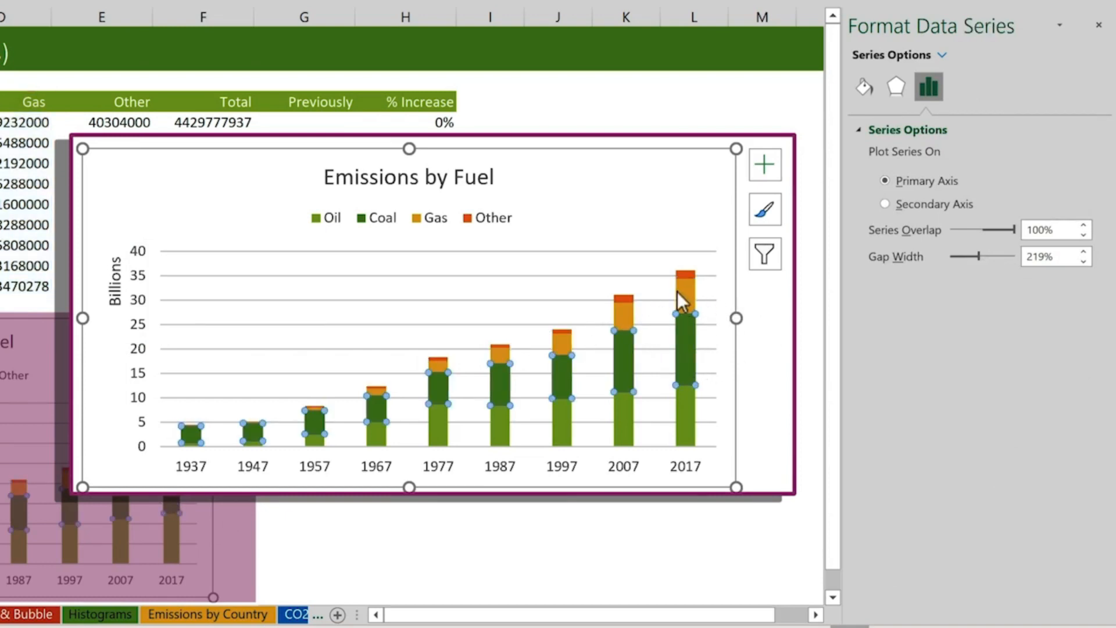
left_click(1067, 257)
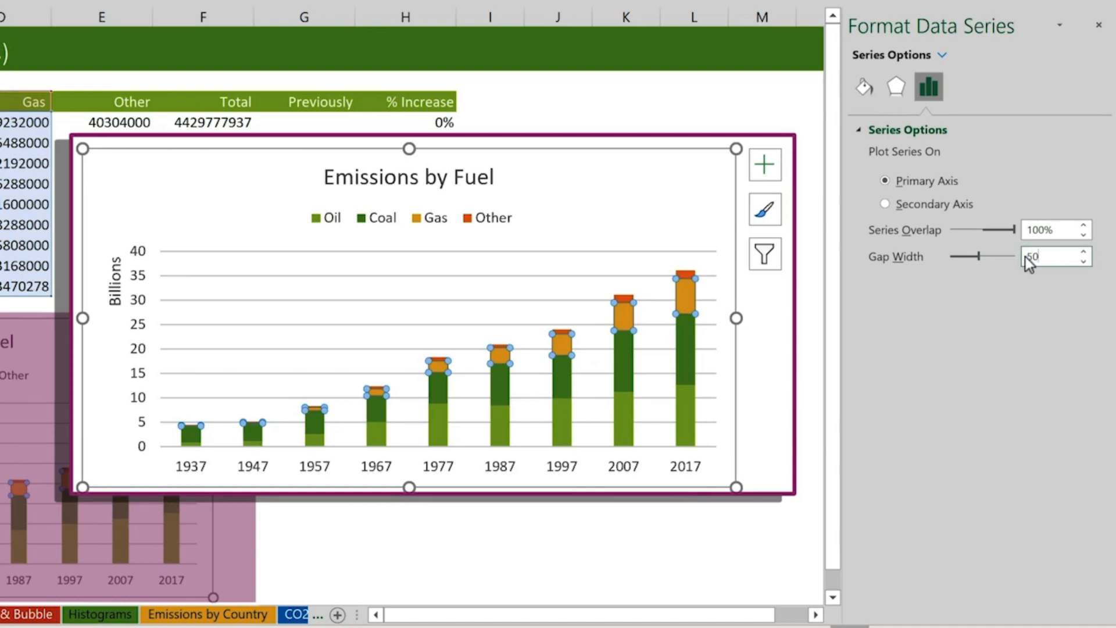
key("Return")
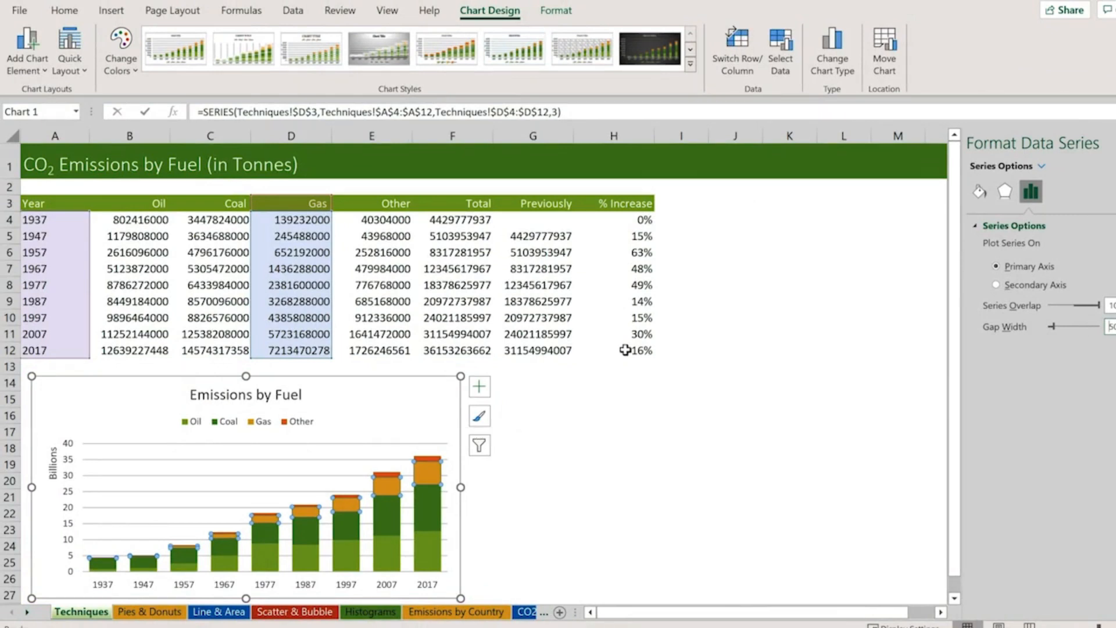
Step: Copy the % Increase column, H3:H12, and paste it into the Emissions by Fuel chart as an additional series
left_click(441, 394)
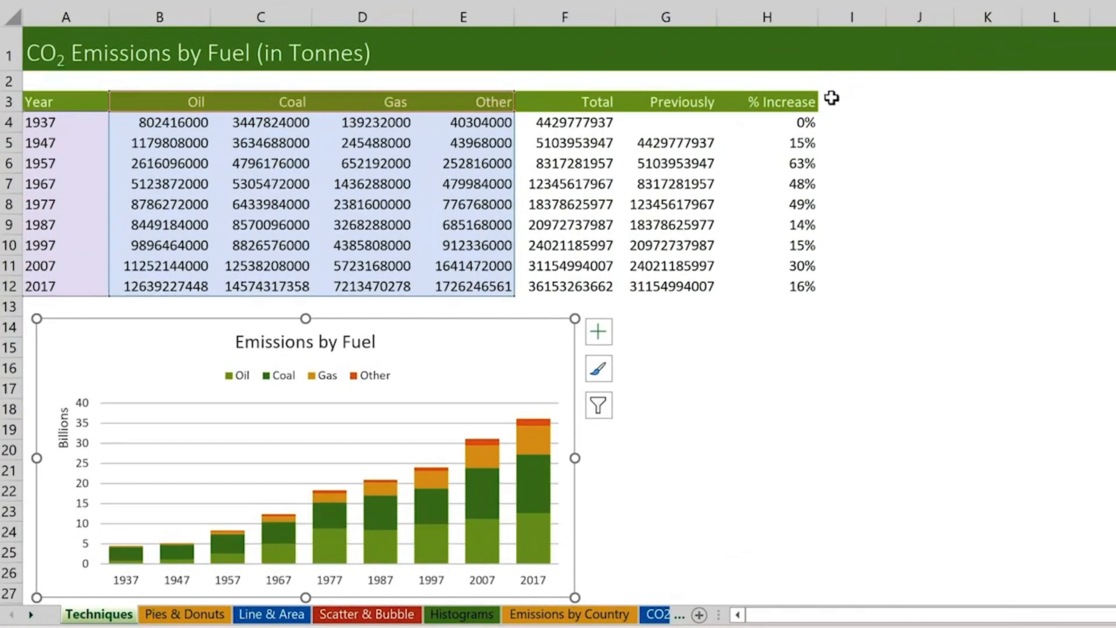
left_click_drag(803, 102, 803, 287)
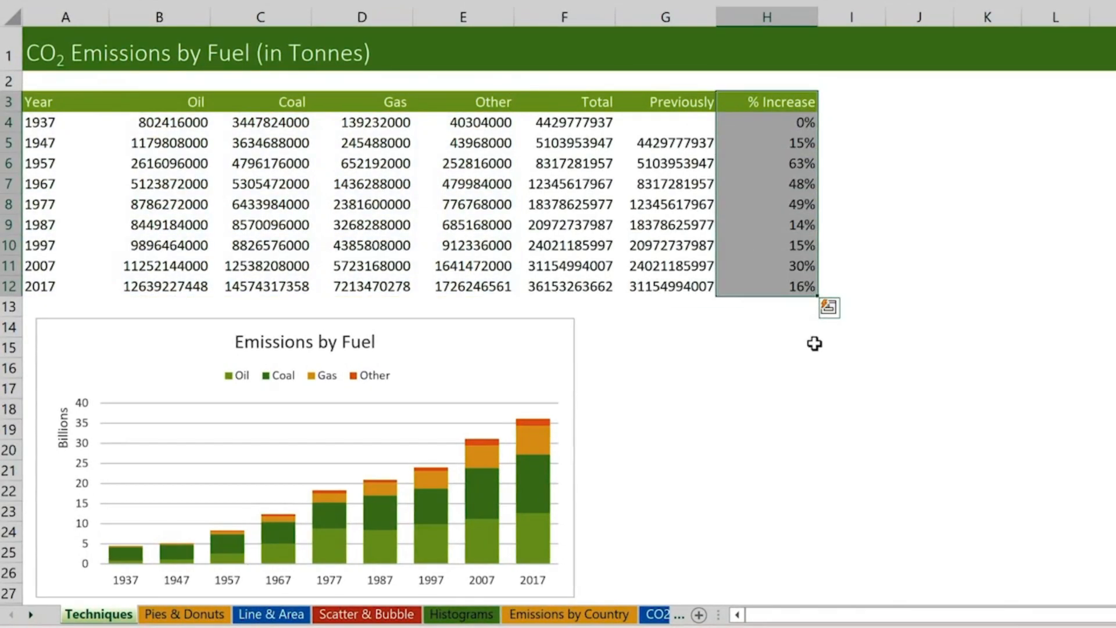
key("ctrl+c")
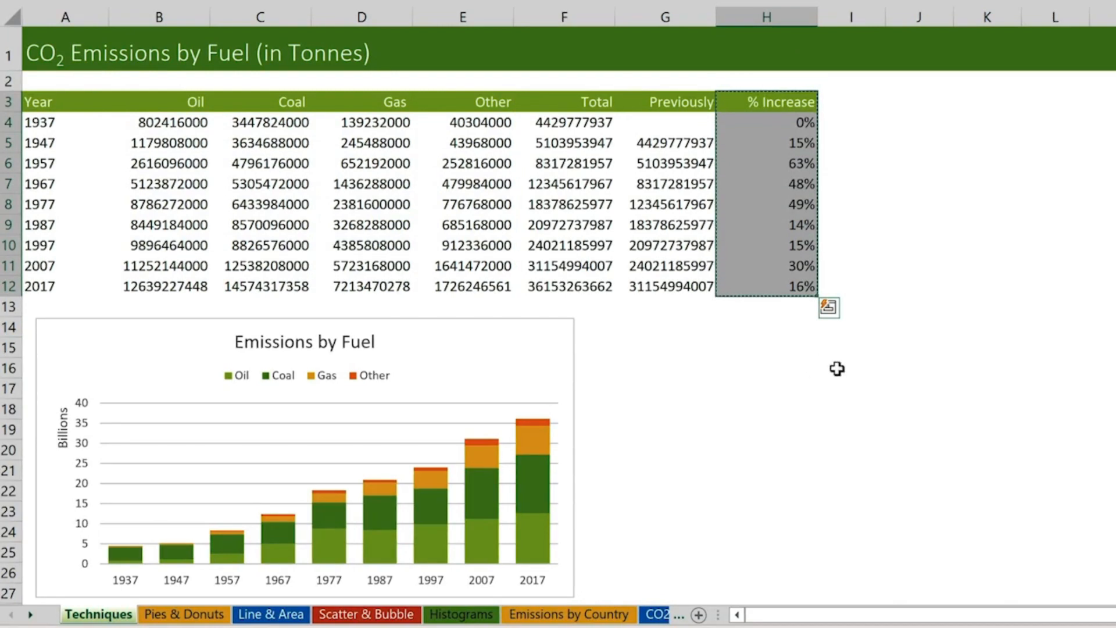
left_click(572, 357)
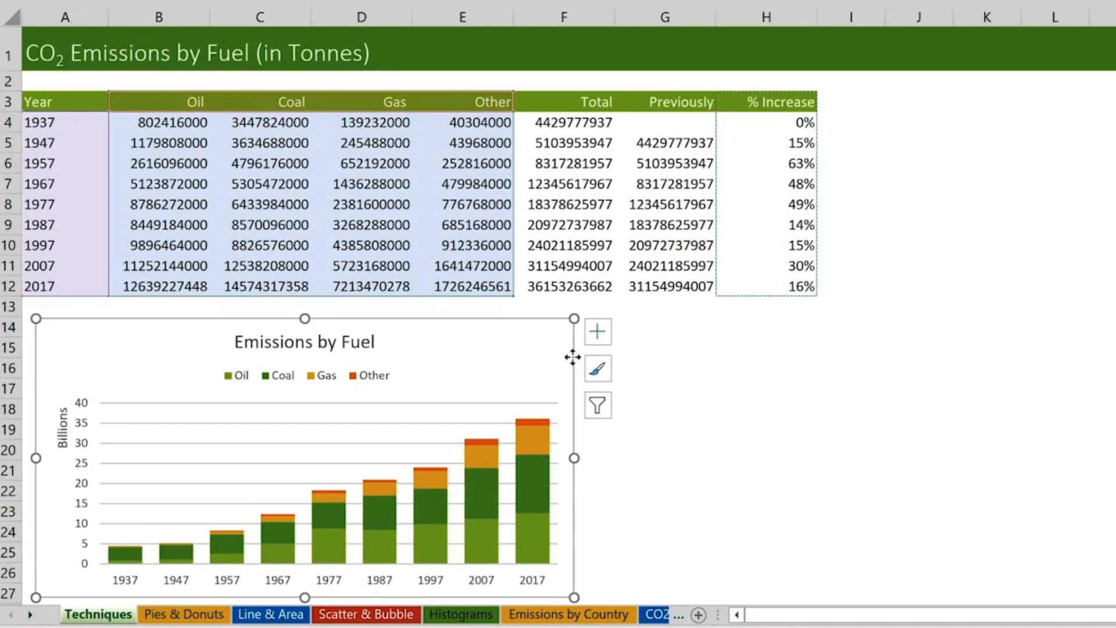
key("ctrl+v")
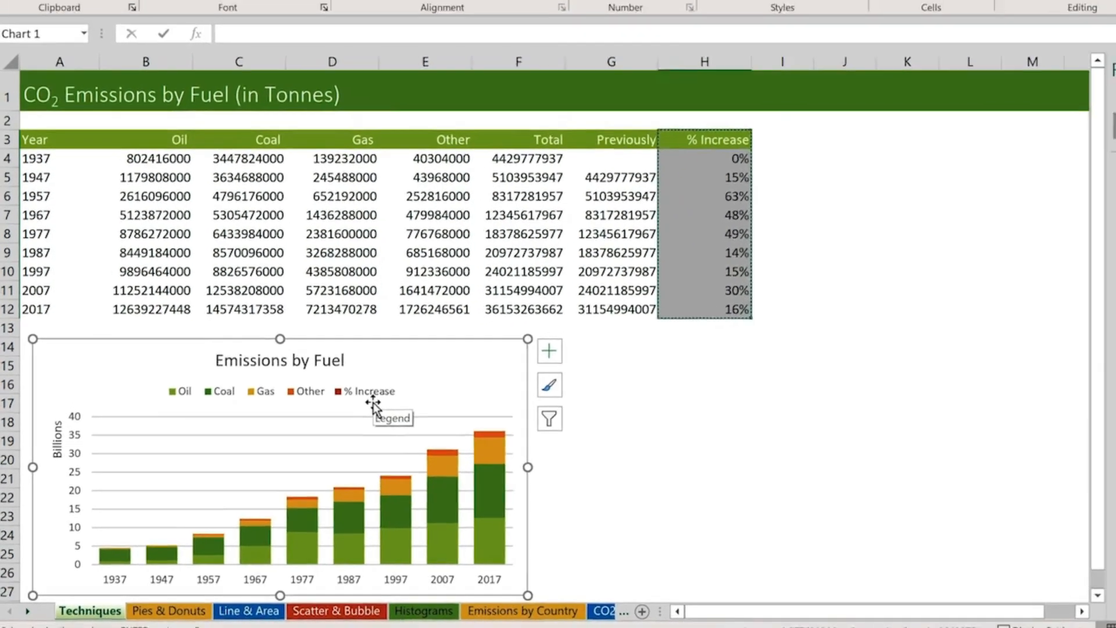
left_click(403, 386)
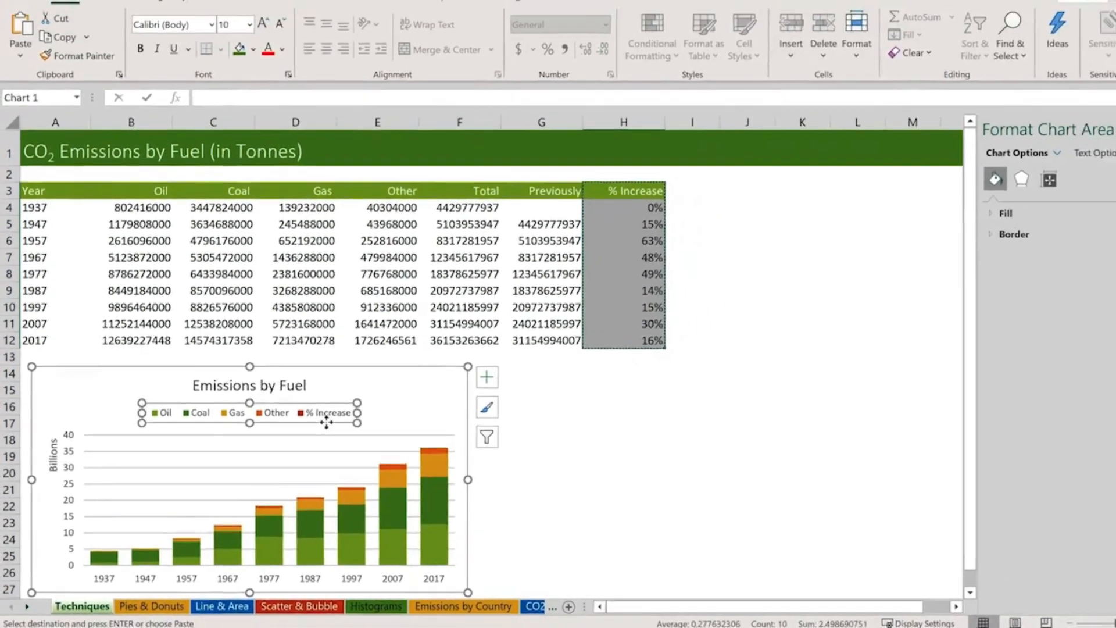
left_click(500, 363)
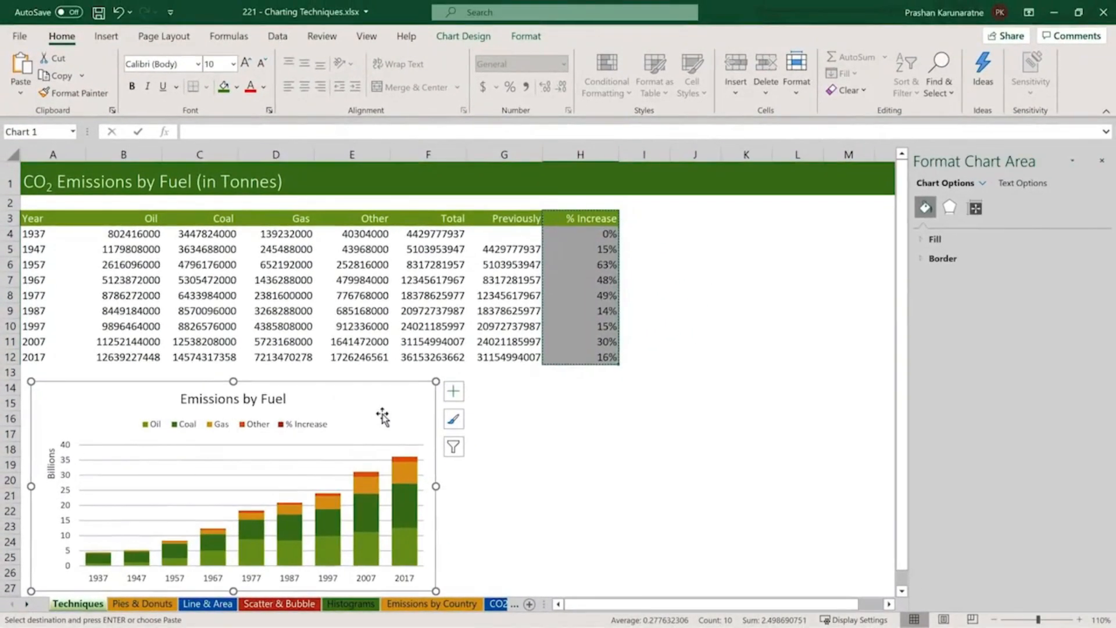
Step: Change the chart to a custom combo with the fuel series as Stacked Column and % Increase as a Line on the secondary axis
left_click(464, 36)
left_click(793, 73)
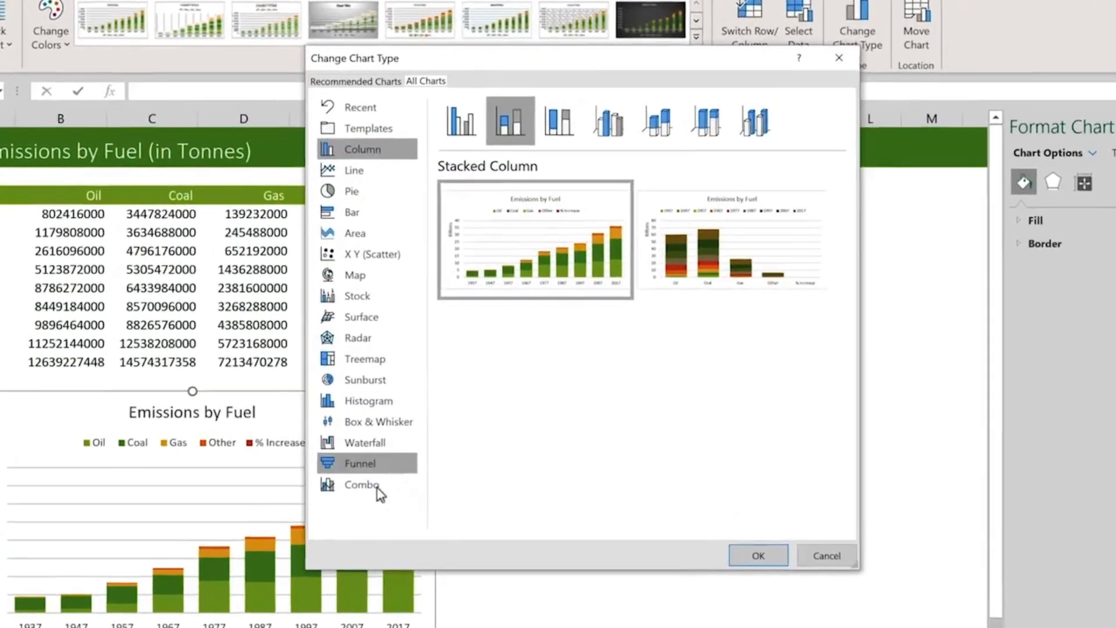
left_click(375, 489)
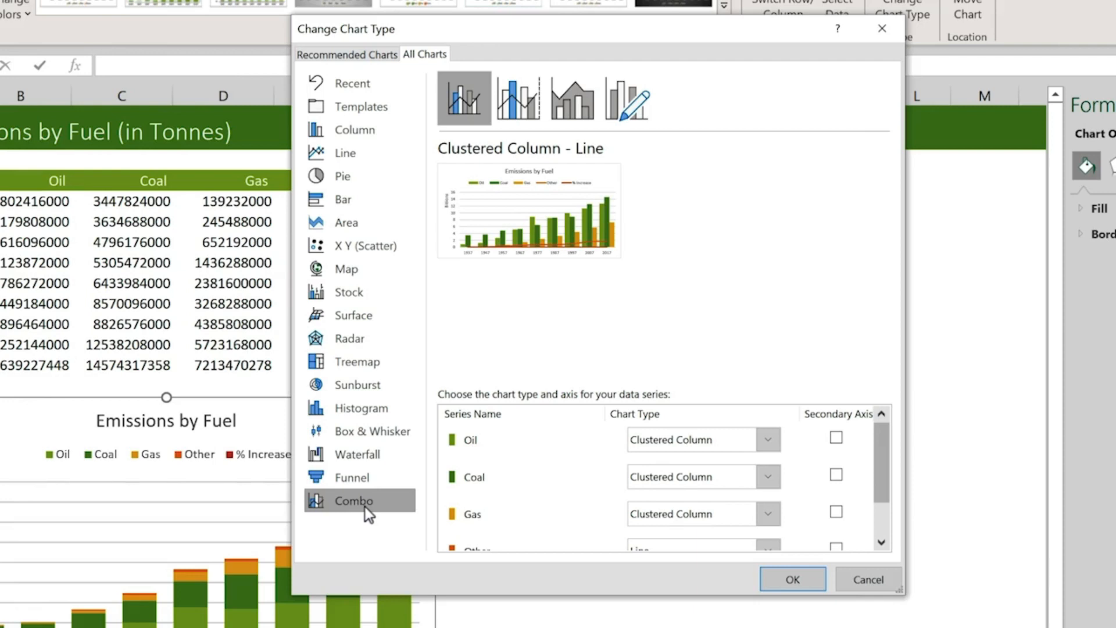
scroll(867, 457, "down", 2)
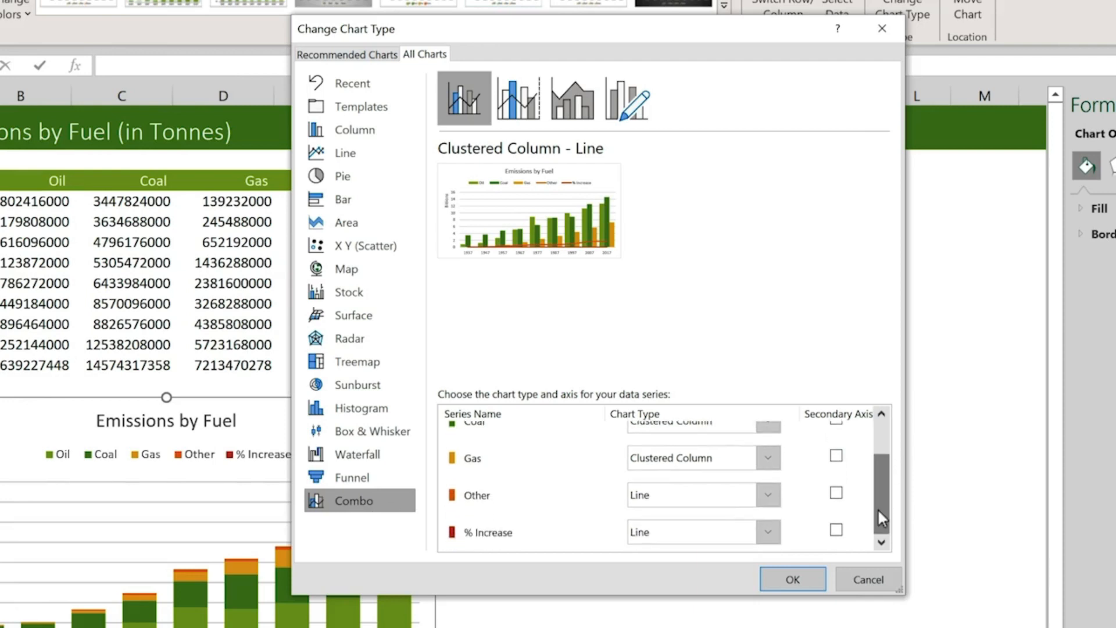
left_click(768, 497)
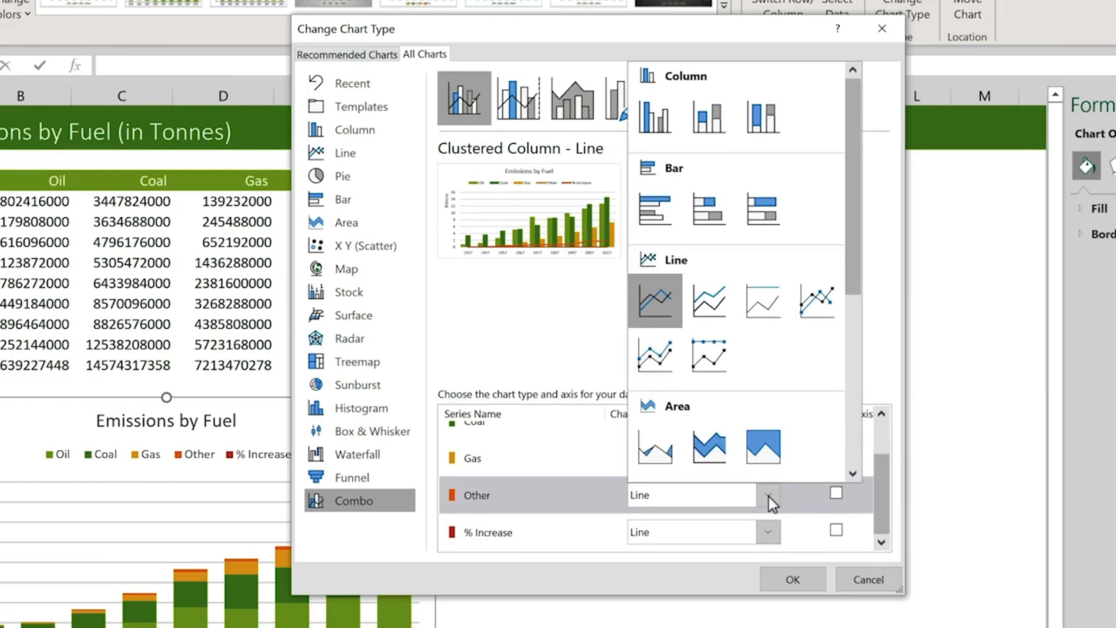
left_click(700, 118)
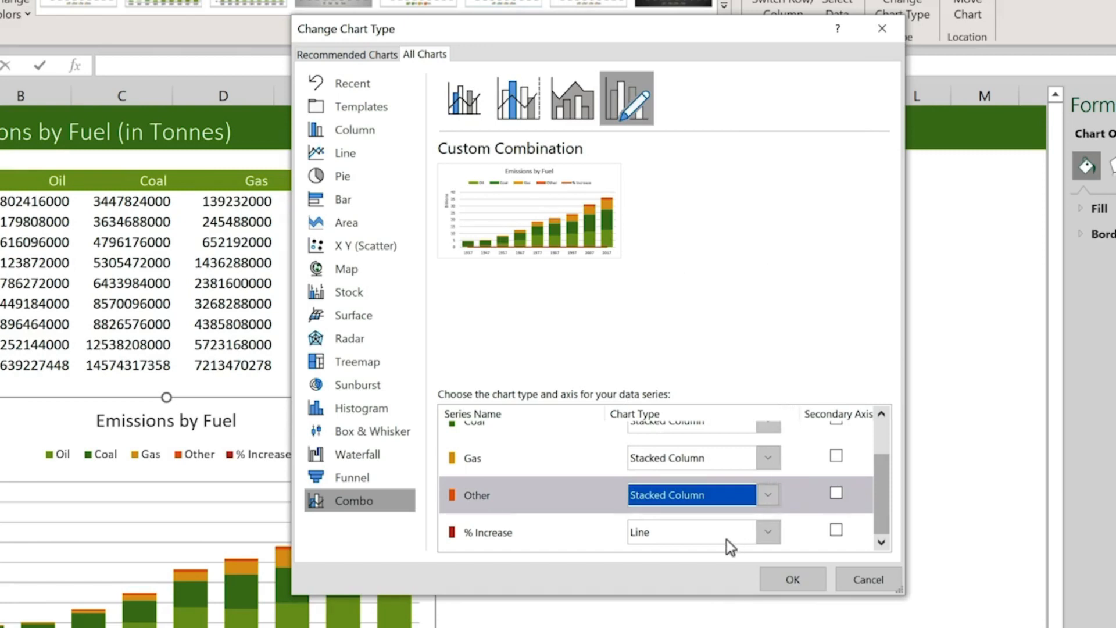
left_click(838, 531)
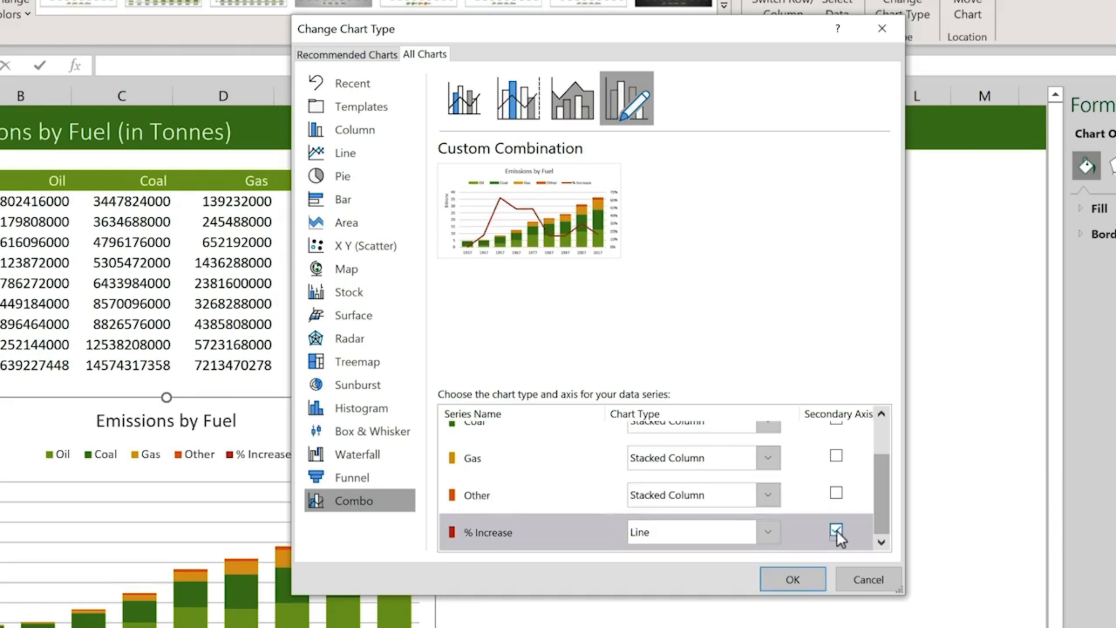
left_click(793, 580)
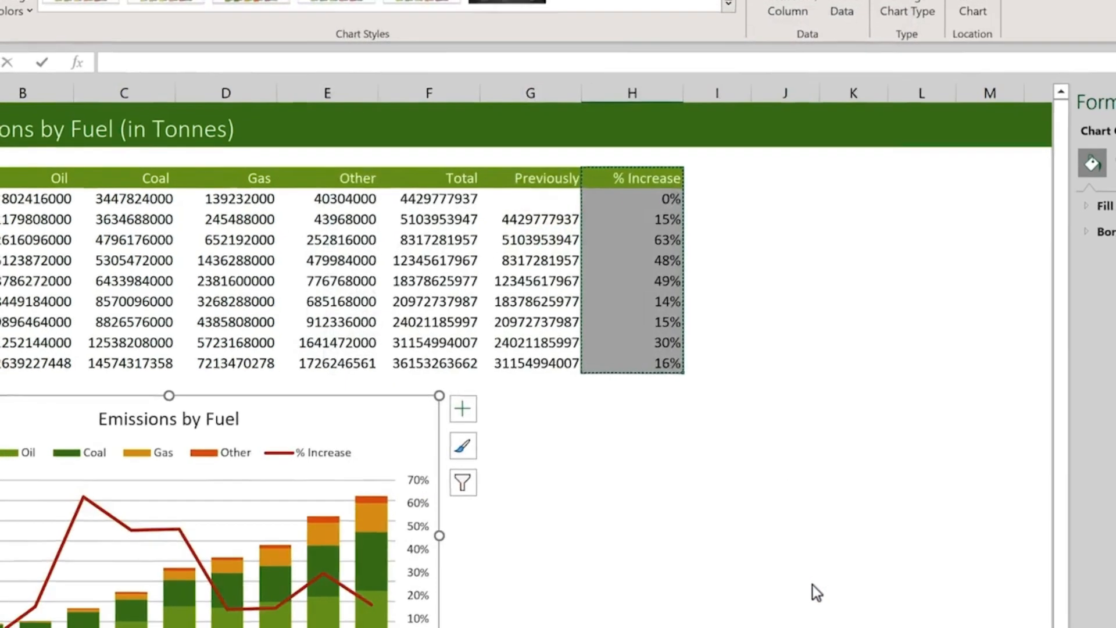